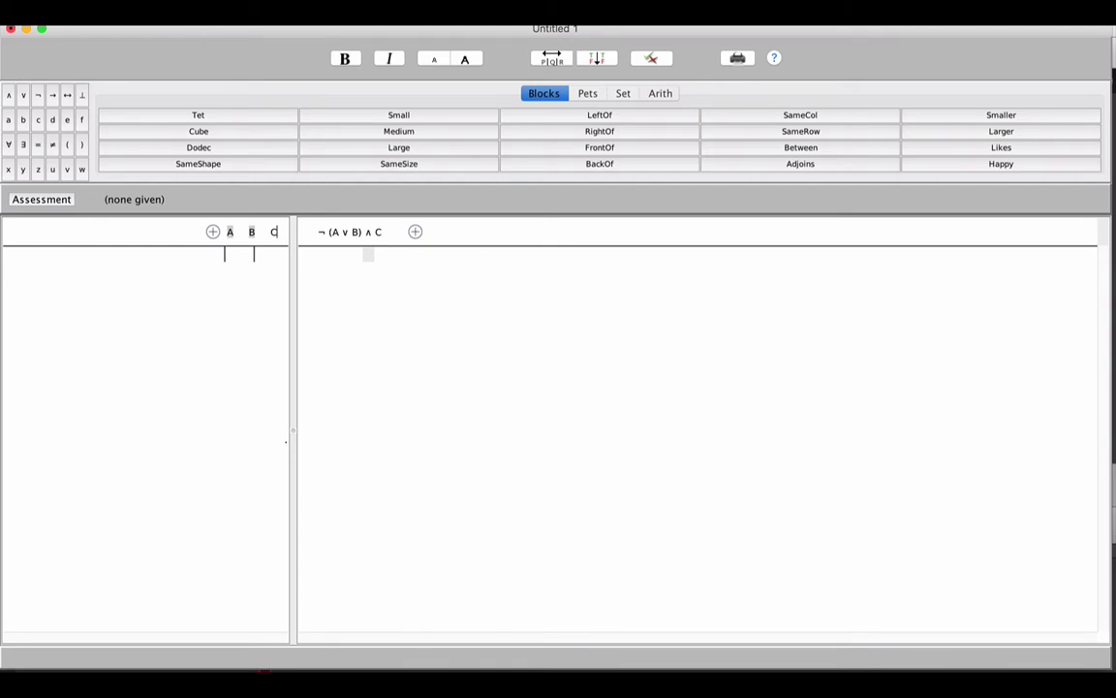
# Fill the reference columns A, B and C of the truth table for ¬(A ∨ B) ∧ C automatically
pyautogui.click(160, 3)
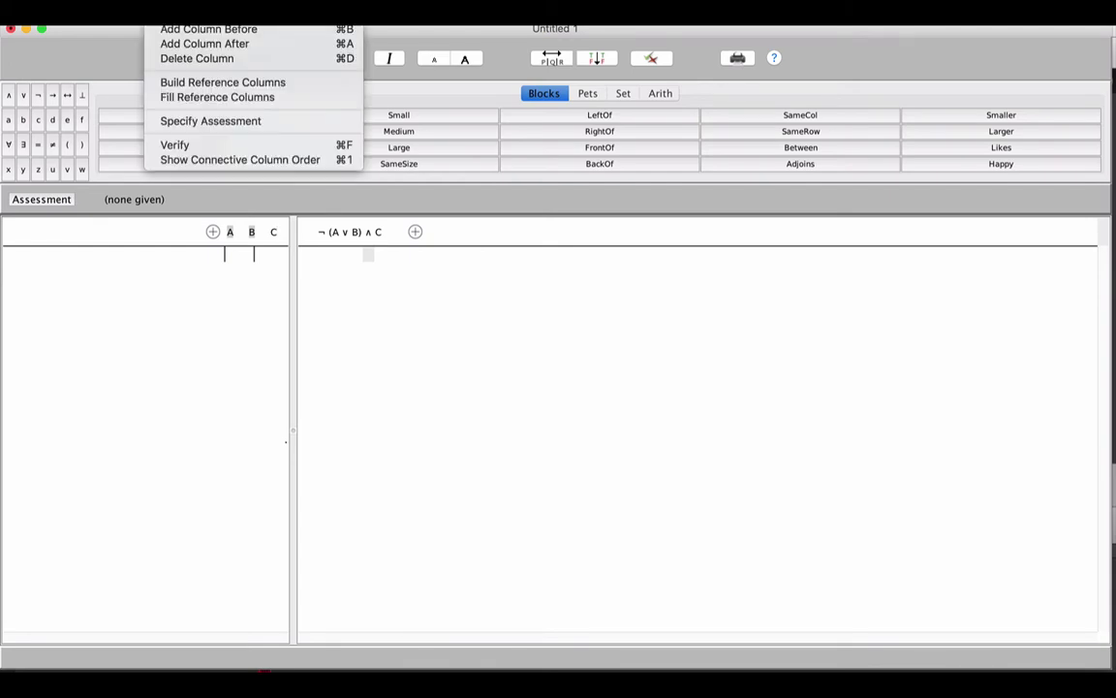
pyautogui.click(166, 97)
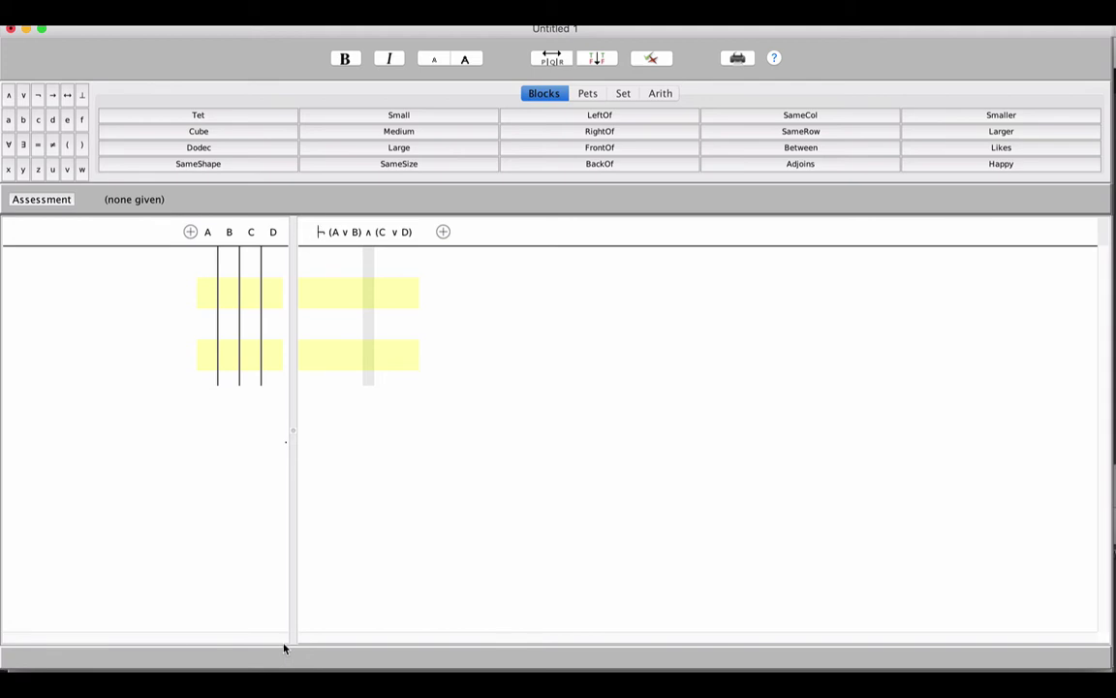
# Fill reference column A with T in the first eight rows and F in the next eight rows
pyautogui.click(207, 254)
pyautogui.write('TT')
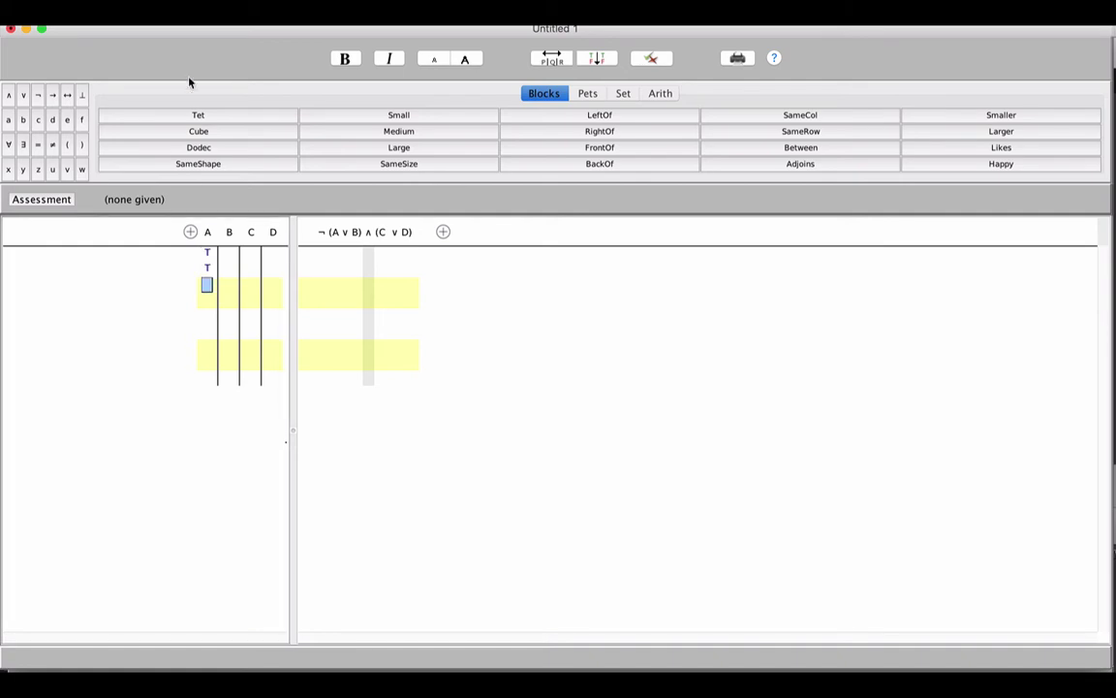
pyautogui.write('TT')
pyautogui.write('TTTT')
pyautogui.write('F')
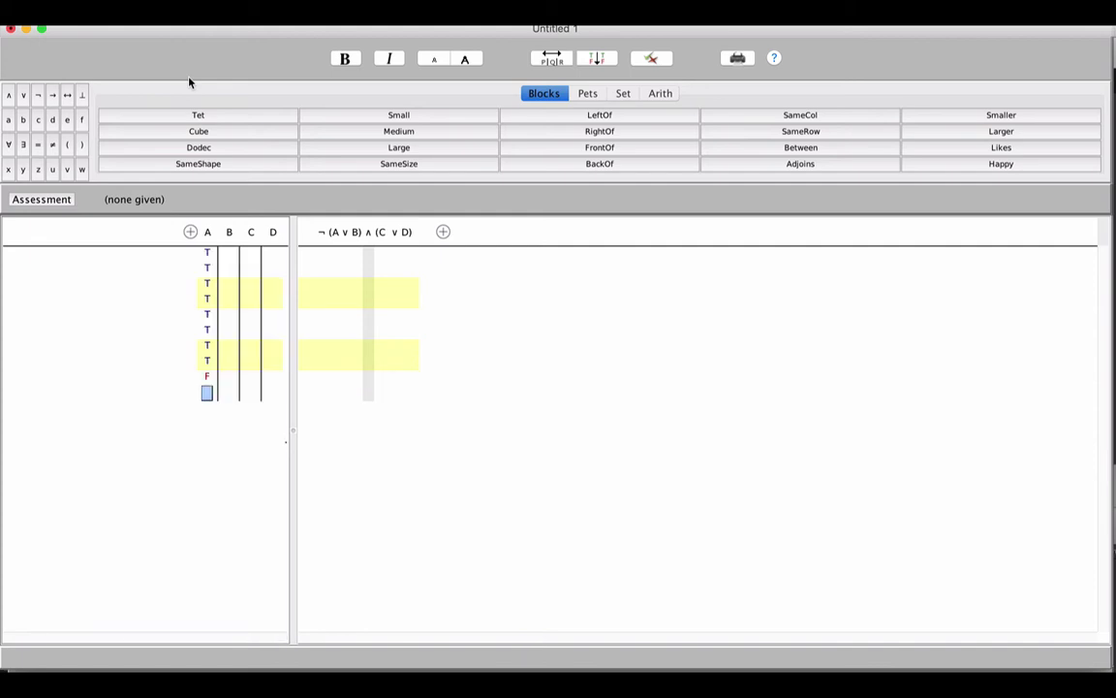
pyautogui.write('FFF')
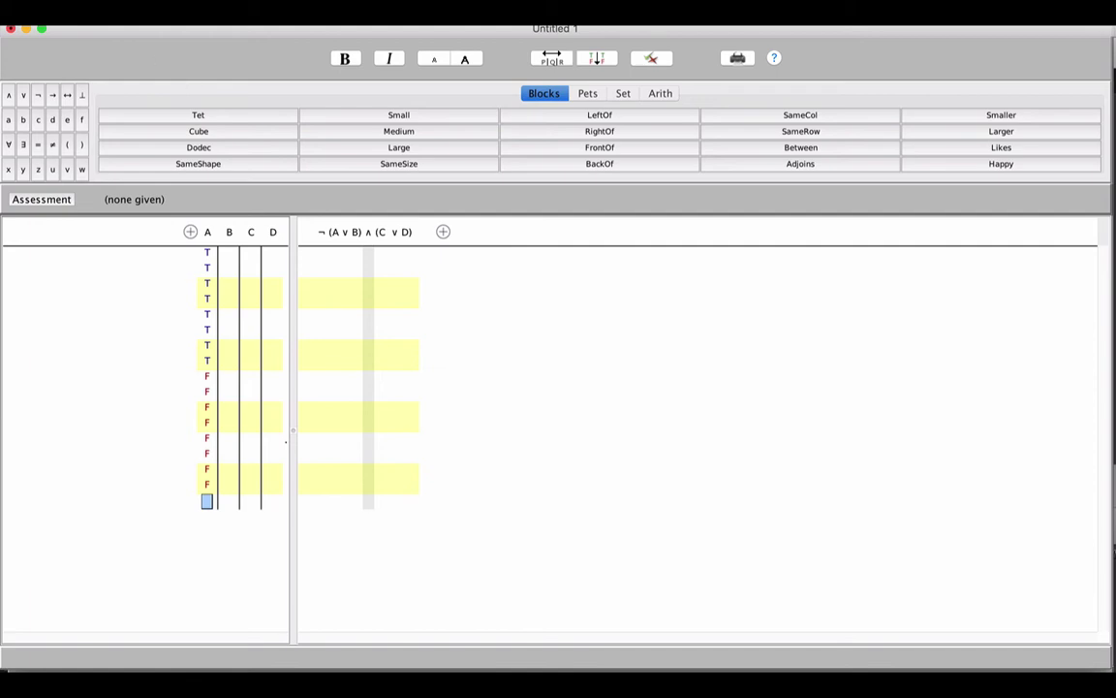
# Fill reference column B over sixteen rows by alternating blocks of four T and four F
pyautogui.click(229, 258)
pyautogui.write('TTTTFFFF')
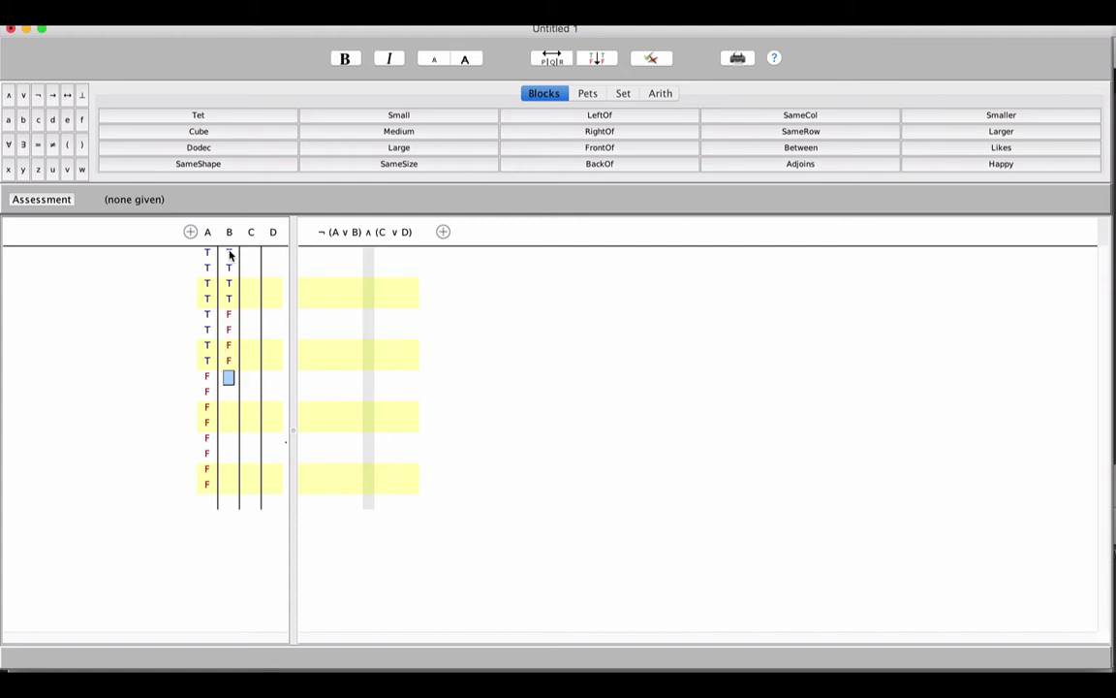
pyautogui.write('TTTTFFFF')
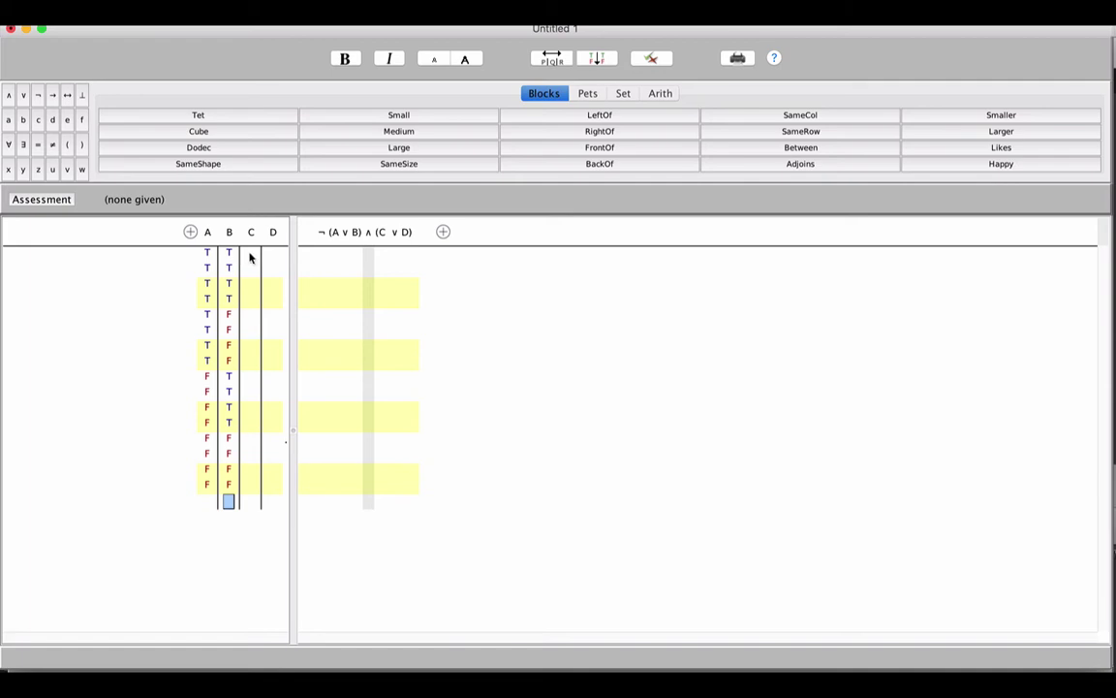
# Fill reference column C over sixteen rows by alternating pairs of T and pairs of F
pyautogui.click(250, 255)
pyautogui.write('TTFF')
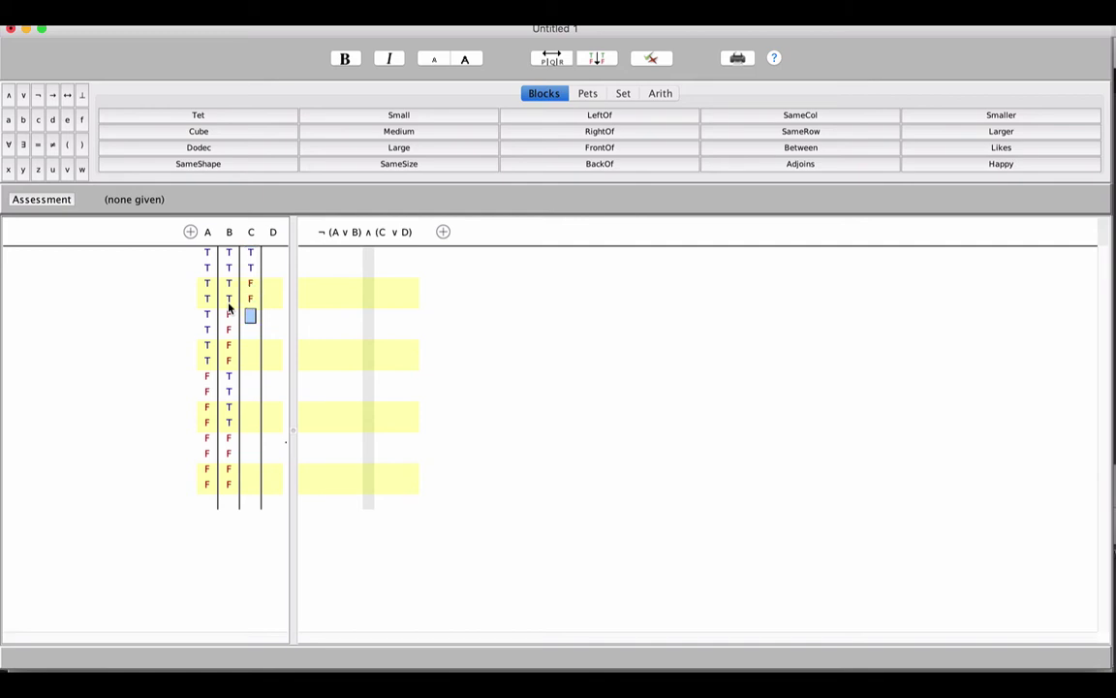
pyautogui.write('TTFFTTFF')
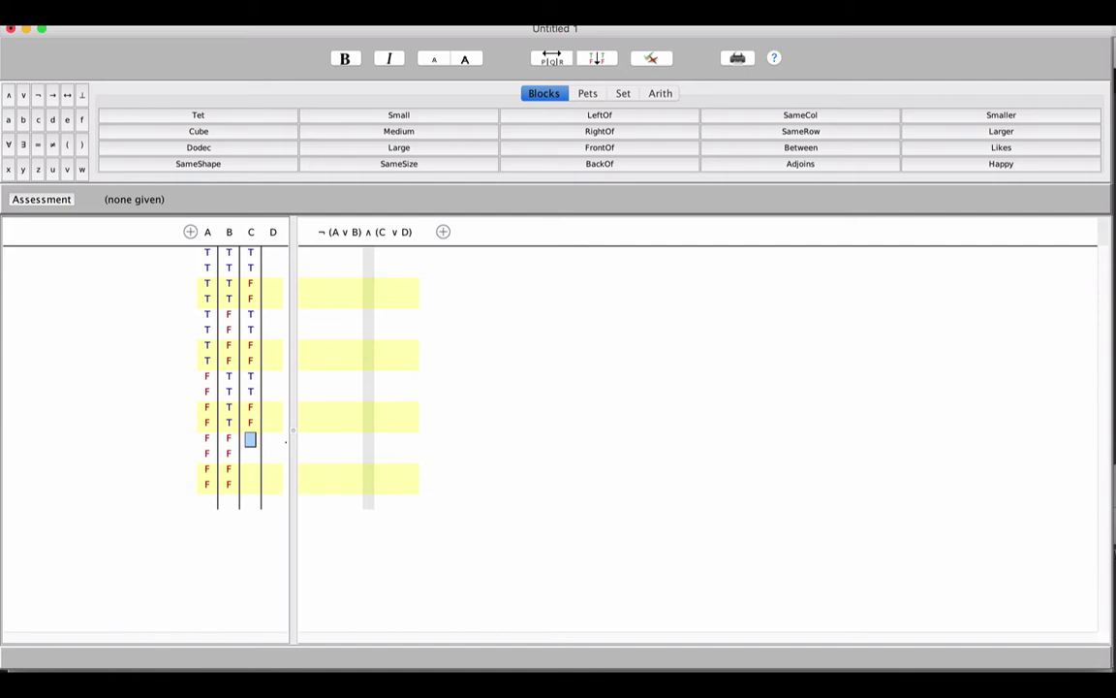
pyautogui.write('TTFF')
# Fill reference column D over sixteen rows by alternating single T and F values, starting with T
pyautogui.click(272, 253)
pyautogui.write('TFTFTFTFT')
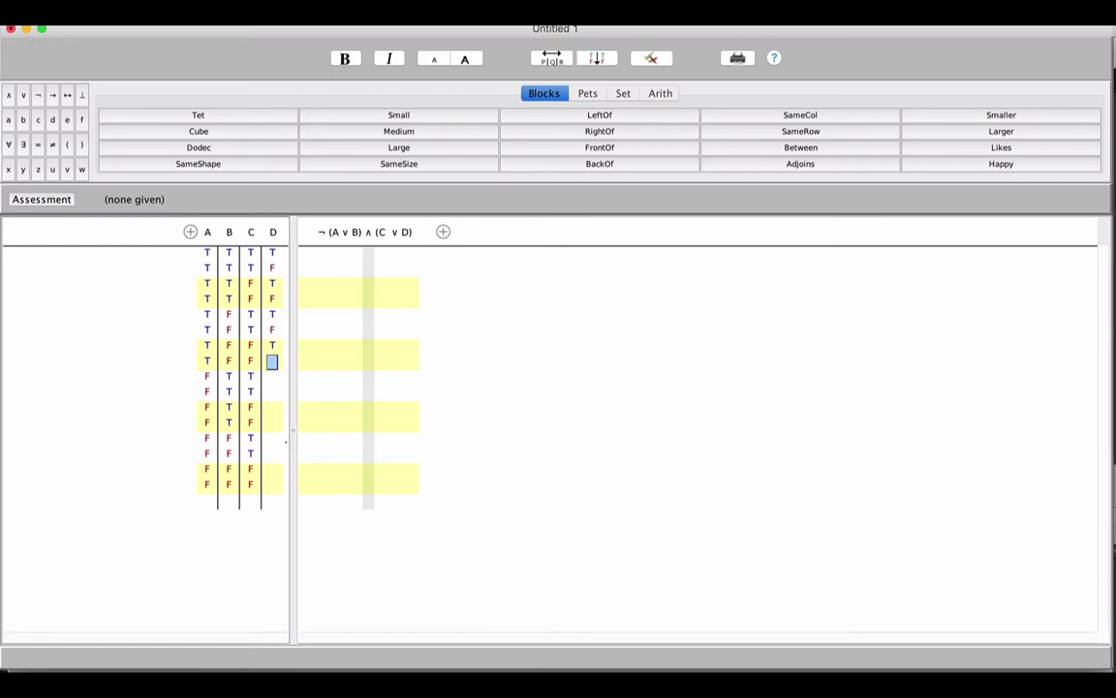
pyautogui.write('FTFTFTF')
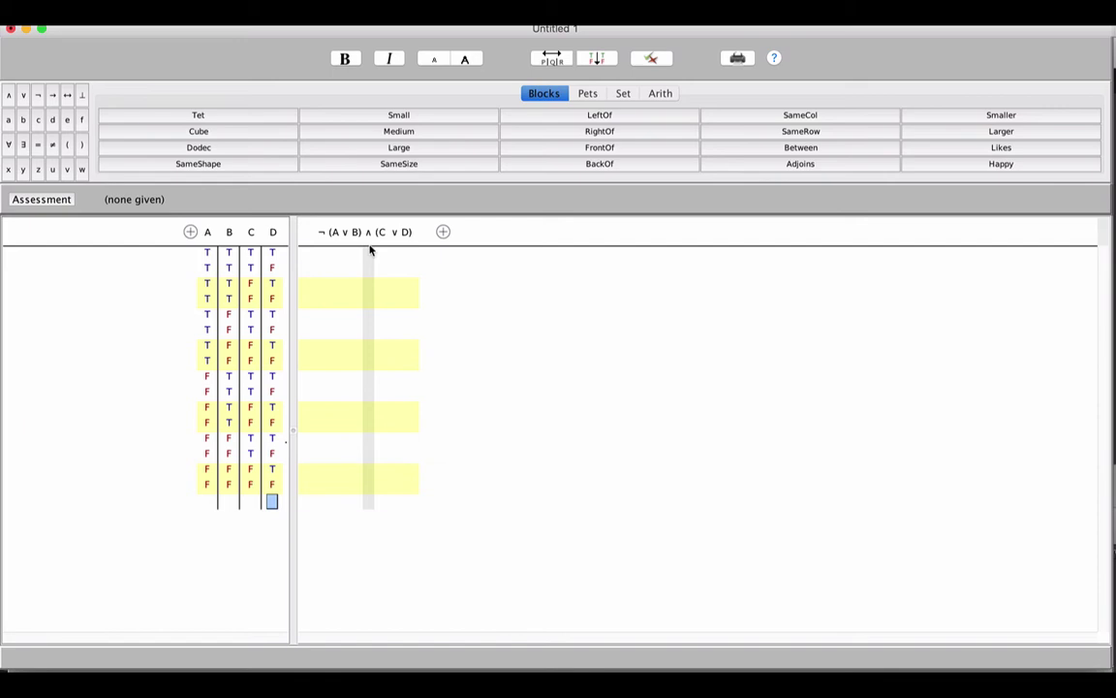
# Inspect in the first row which columns each connective of ¬(A ∨ B) ∧ (C ∨ D) depends on
pyautogui.click(321, 254)
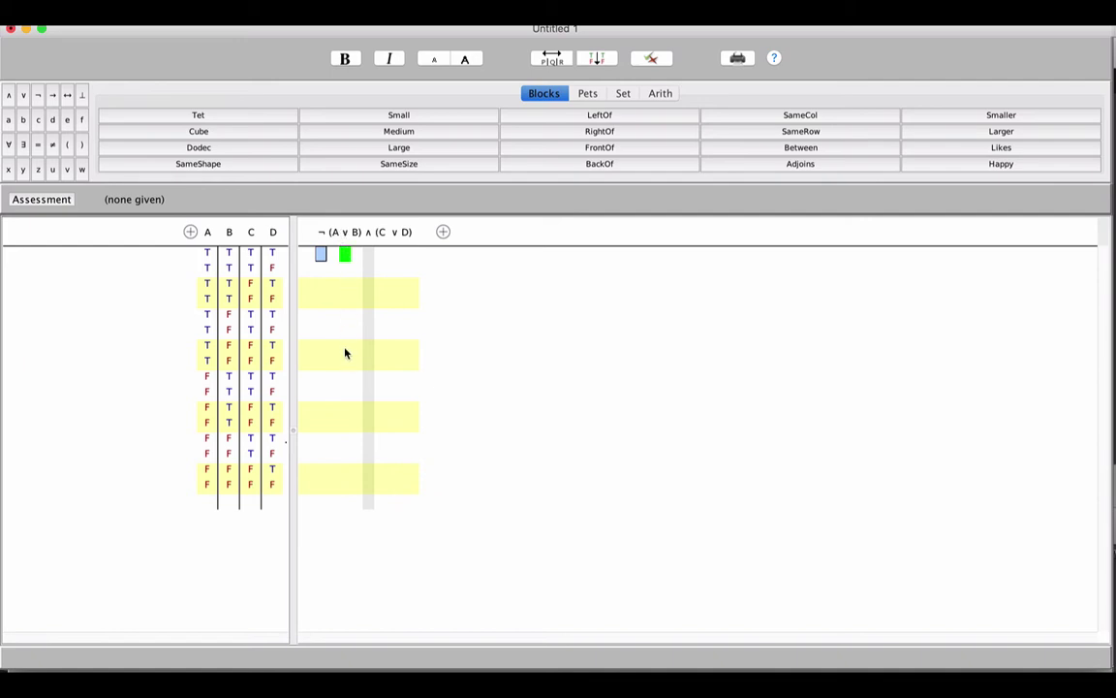
pyautogui.click(345, 256)
pyautogui.click(393, 253)
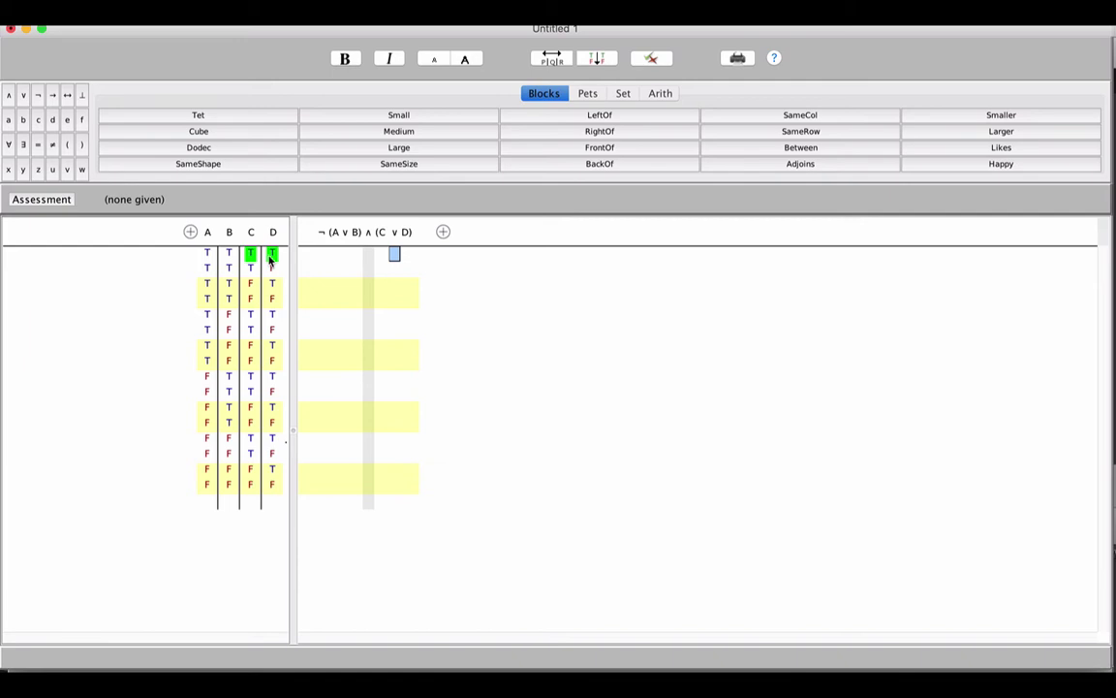
pyautogui.click(369, 255)
# Fill the disjunction column of A ∨ B with T in rows 1 to 12 and F in rows 13 to 16
pyautogui.click(344, 254)
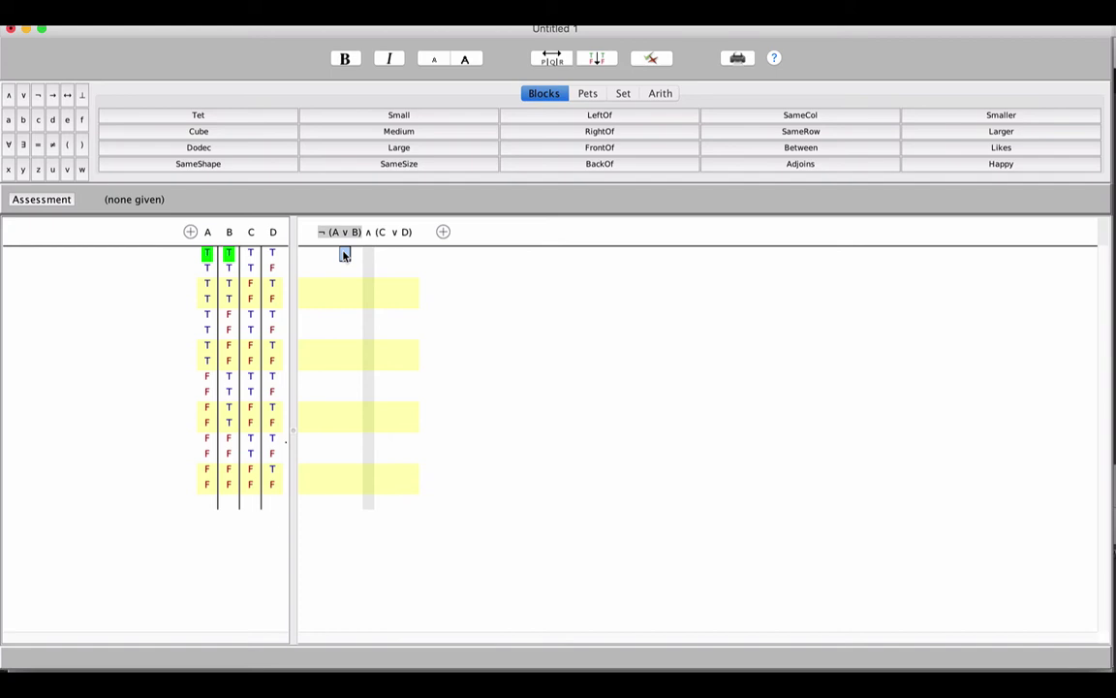
pyautogui.write('TT')
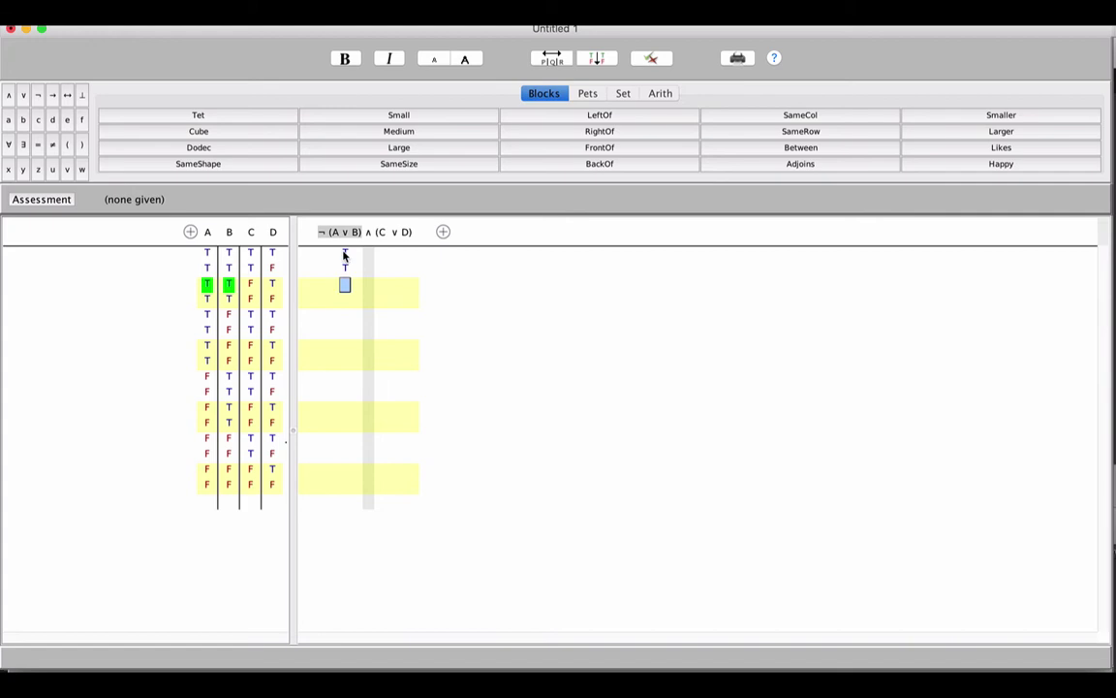
pyautogui.write('TTTTT')
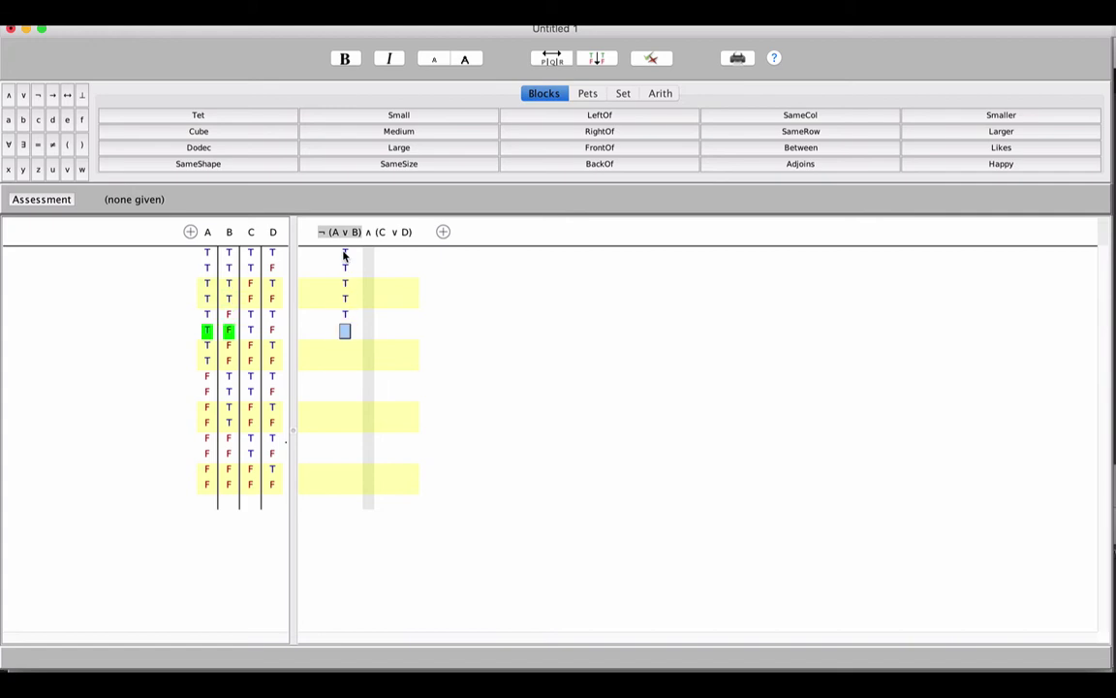
pyautogui.write('TTT')
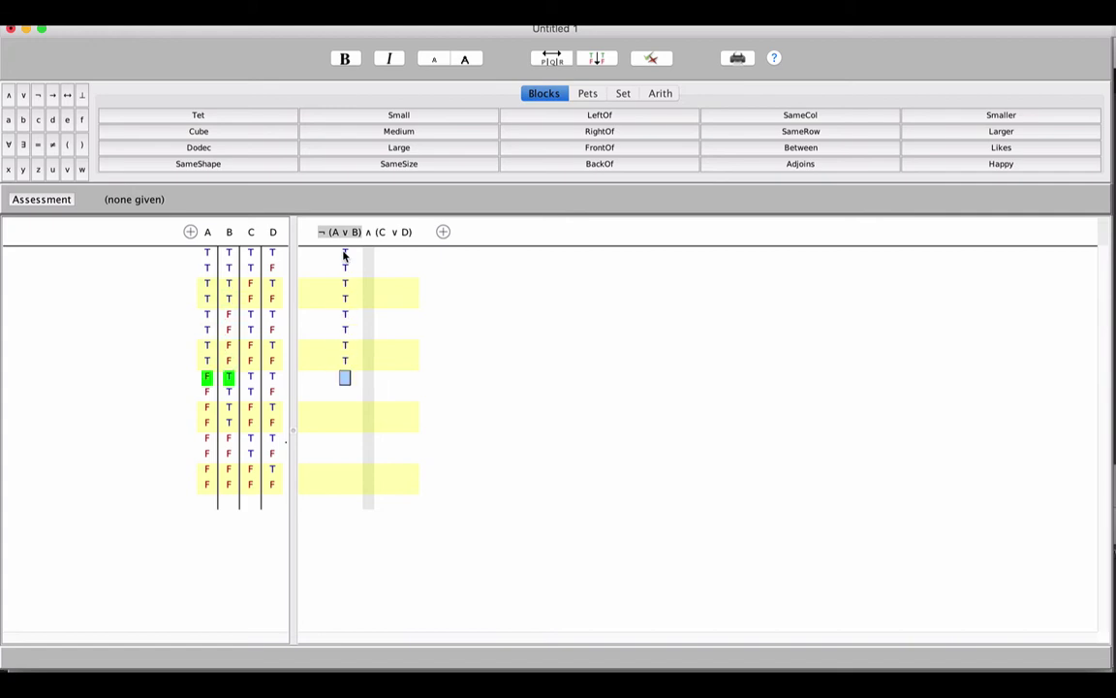
pyautogui.write('TTT')
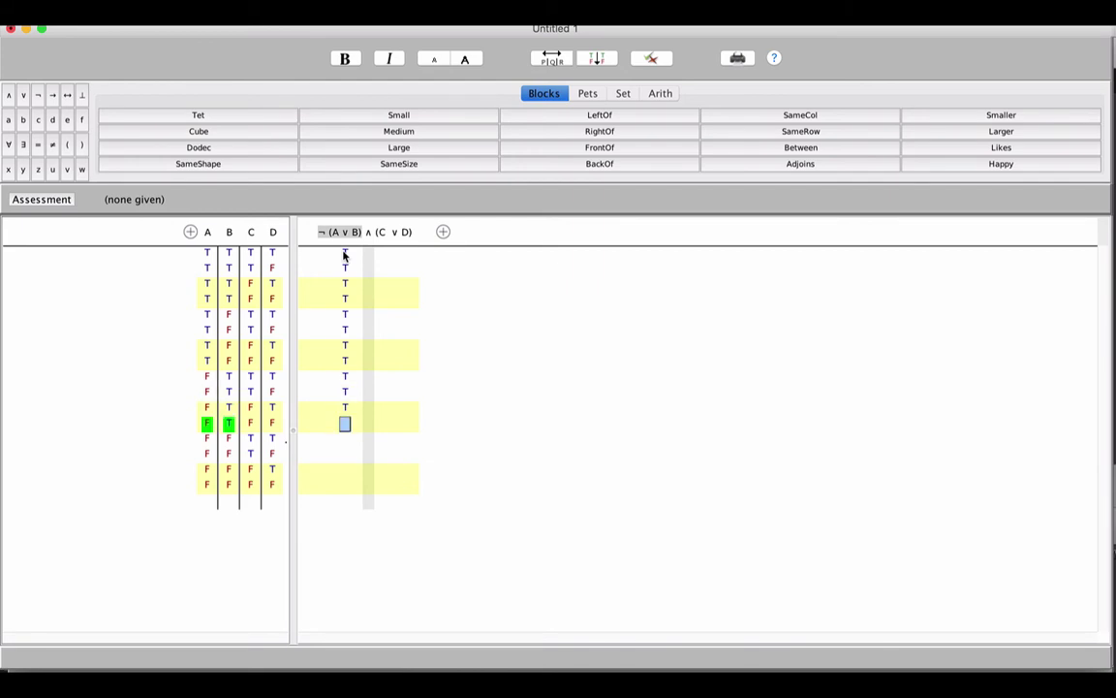
pyautogui.write('FFFF')
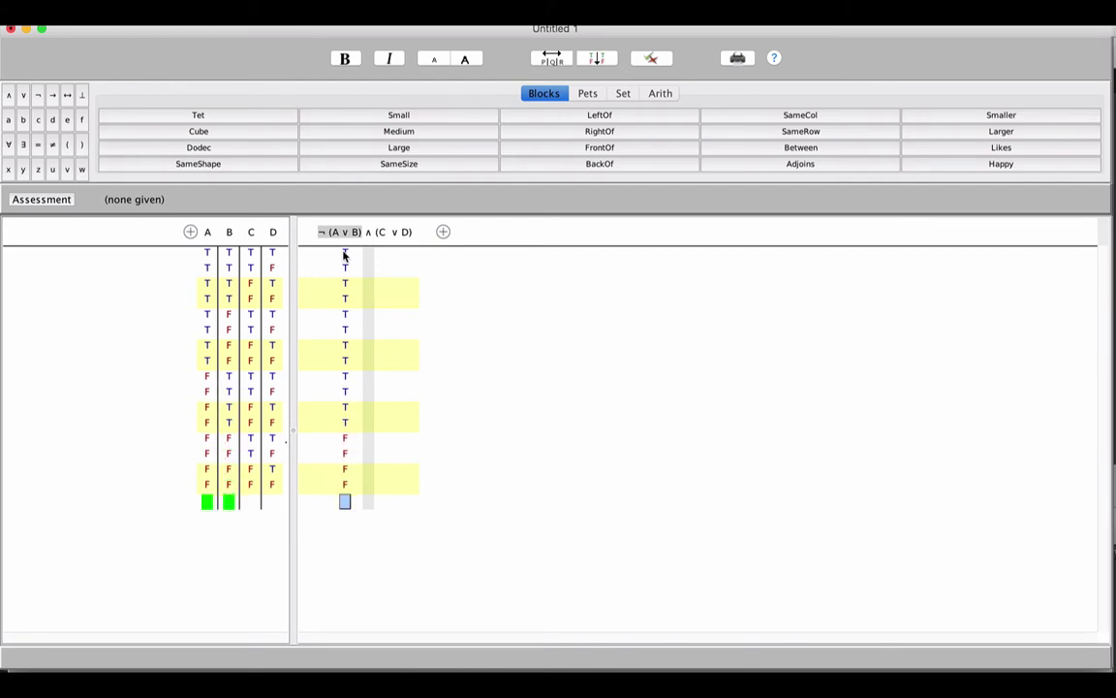
# Fill the negation column of ¬(A ∨ B) with F in rows 1 to 12 and T in rows 13 to 16
pyautogui.click(321, 254)
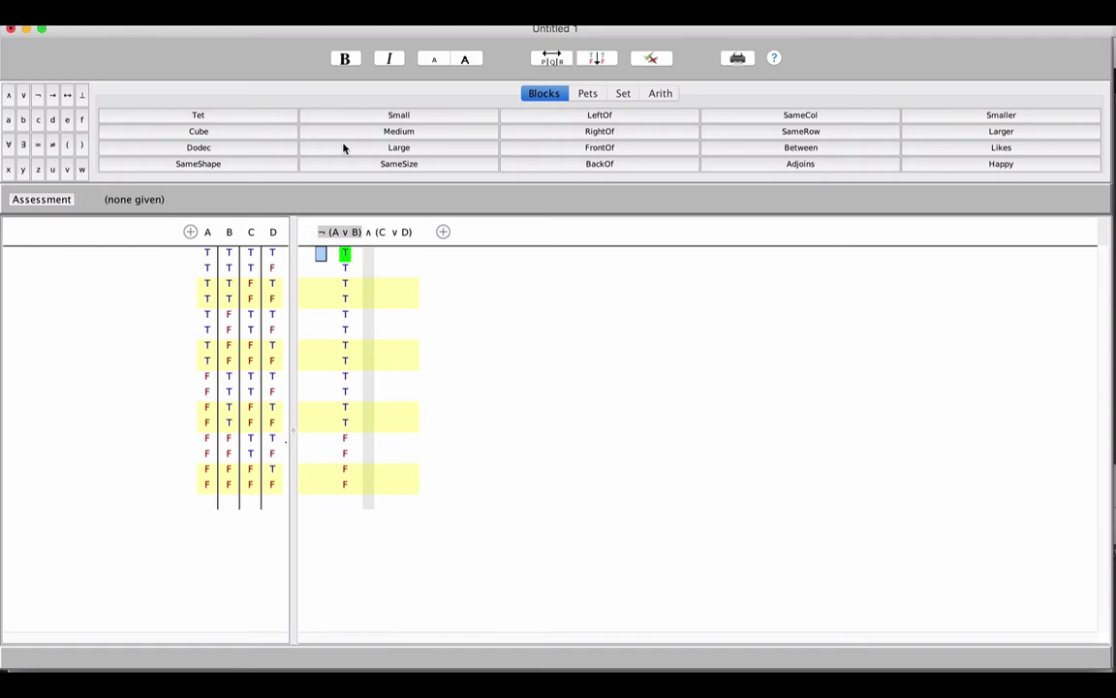
pyautogui.write('FFF')
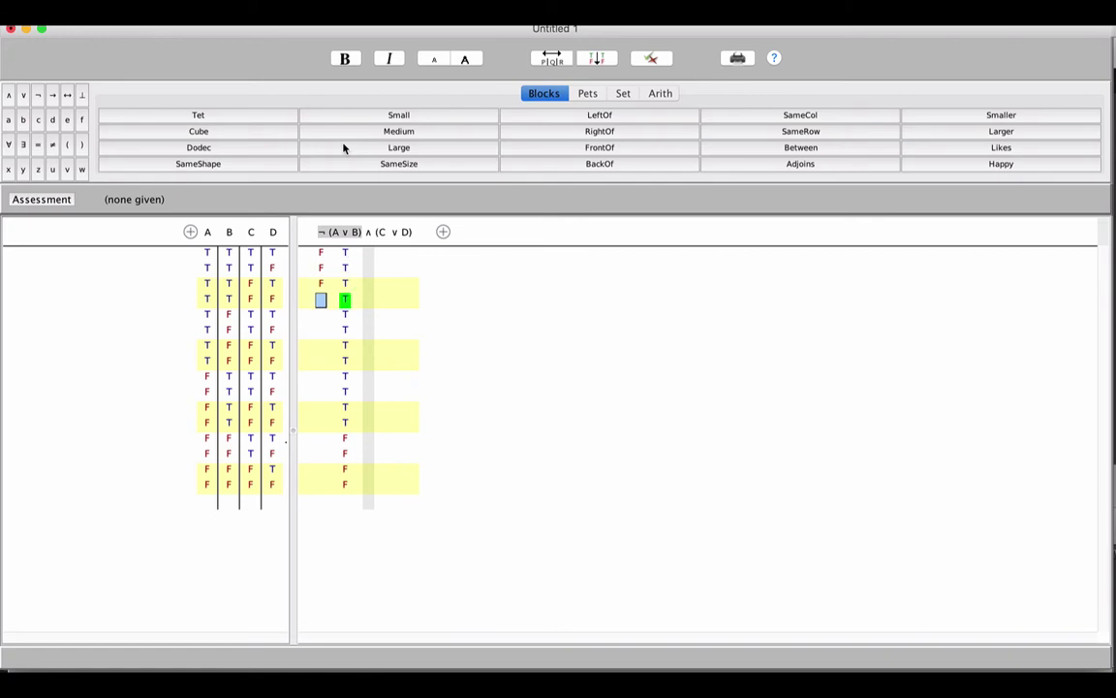
pyautogui.write('FFFF')
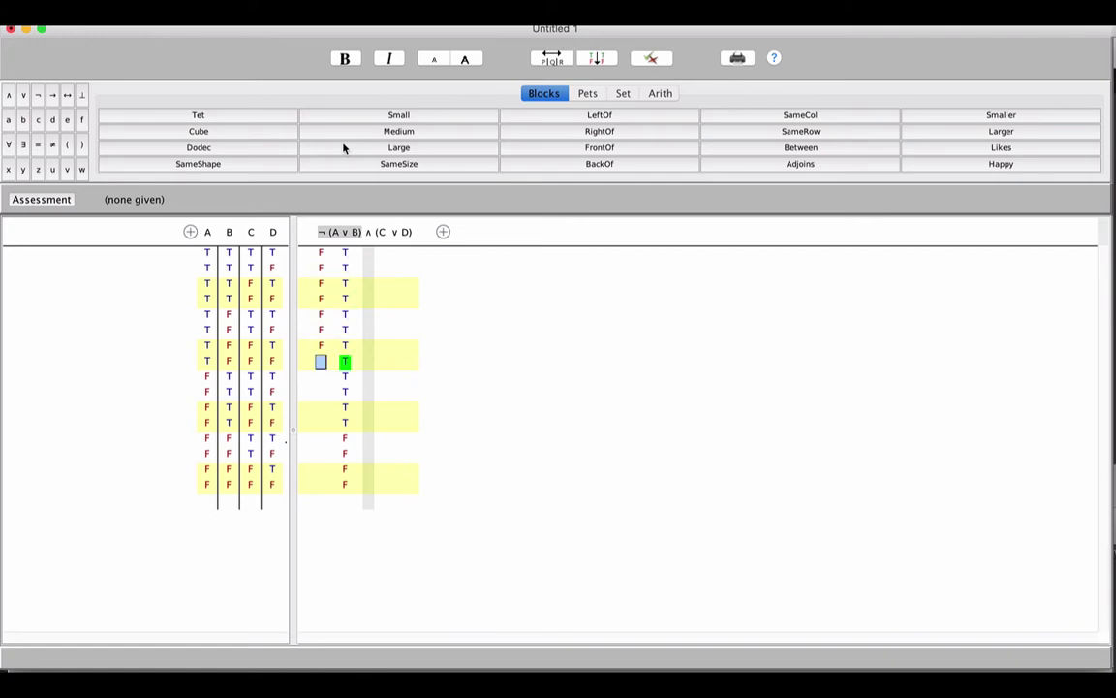
pyautogui.write('FFFFF')
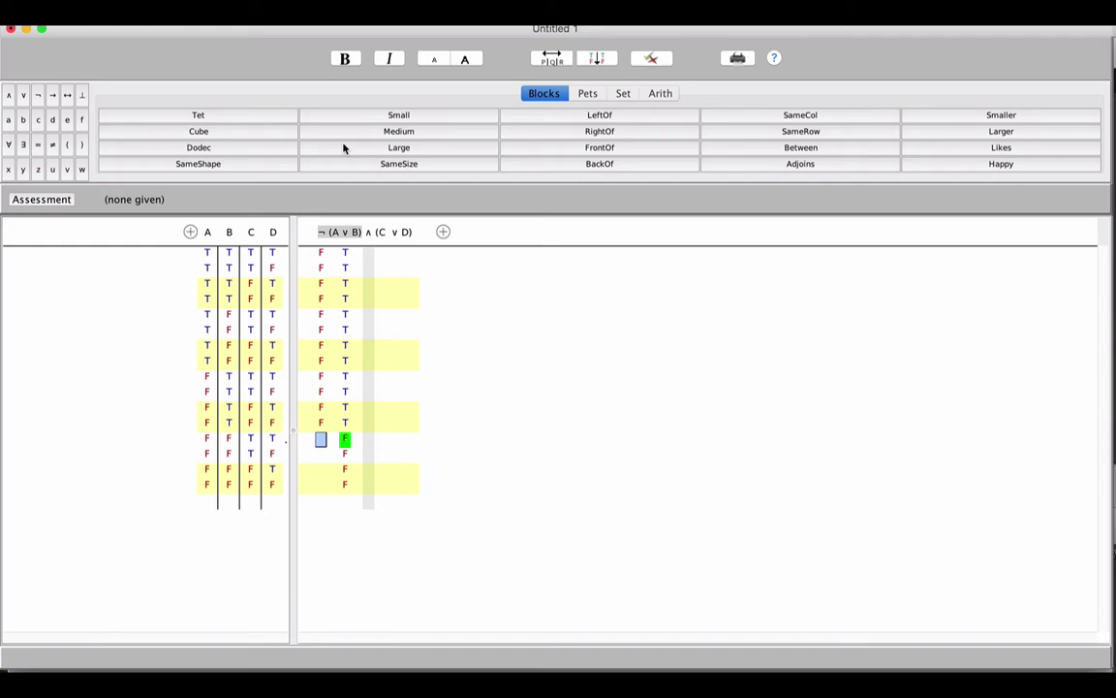
pyautogui.write('TTTT')
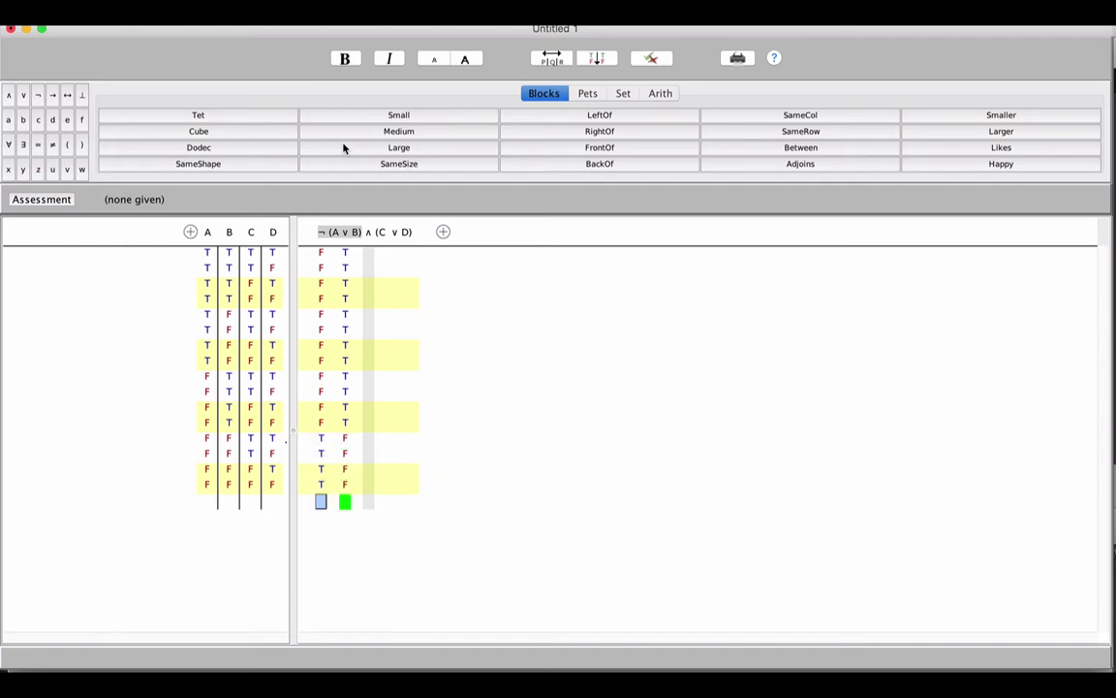
# Fill the disjunction column of C ∨ D with F in rows 8, 12 and 16 and T in all other rows
pyautogui.click(394, 253)
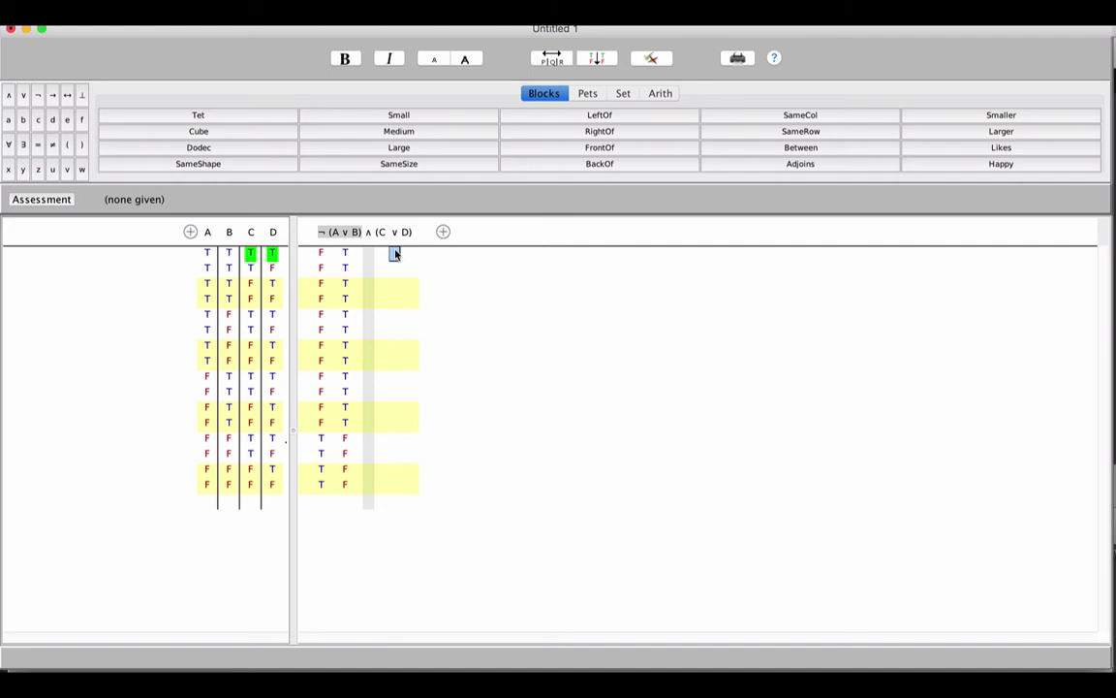
pyautogui.write('ttt')
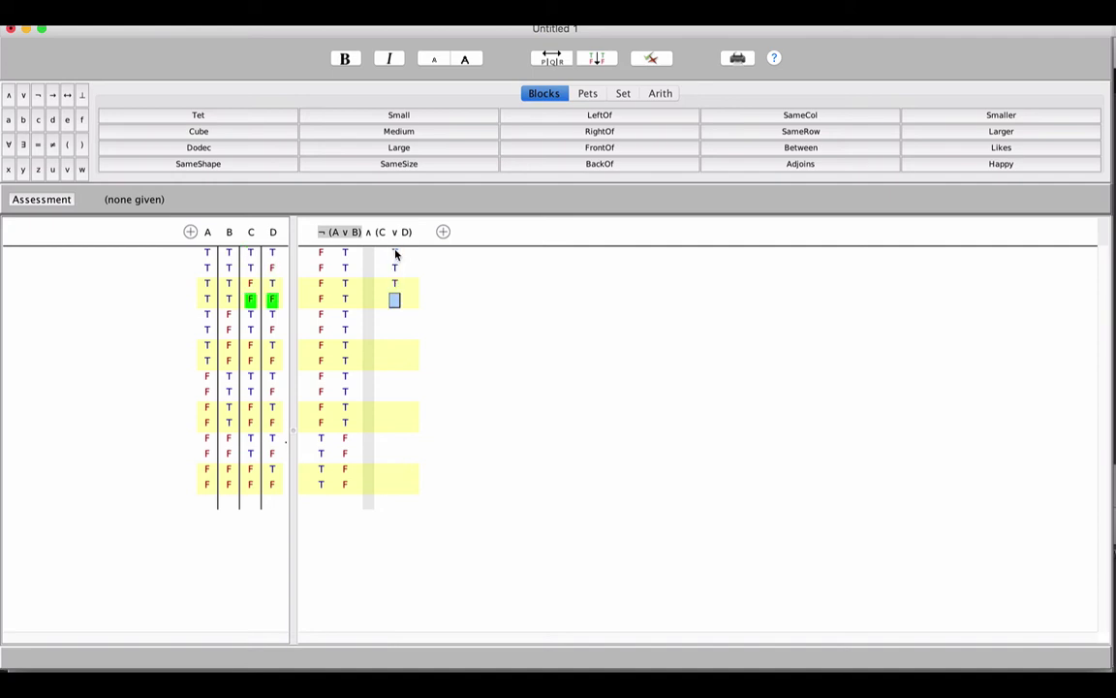
pyautogui.write('ttt')
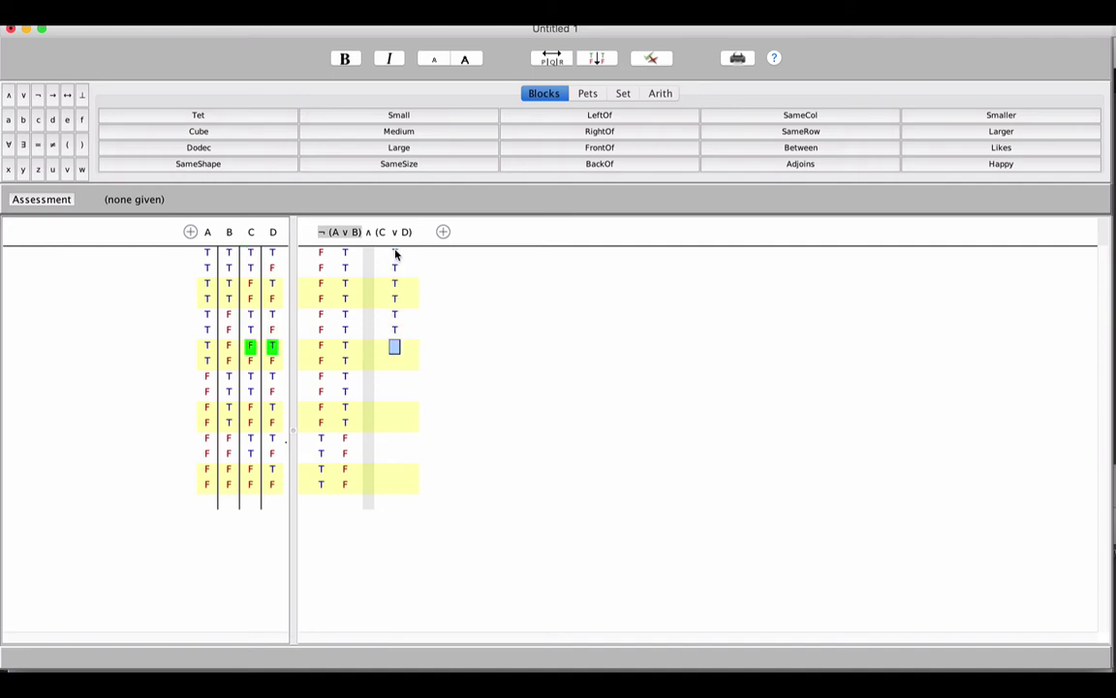
pyautogui.write('tf')
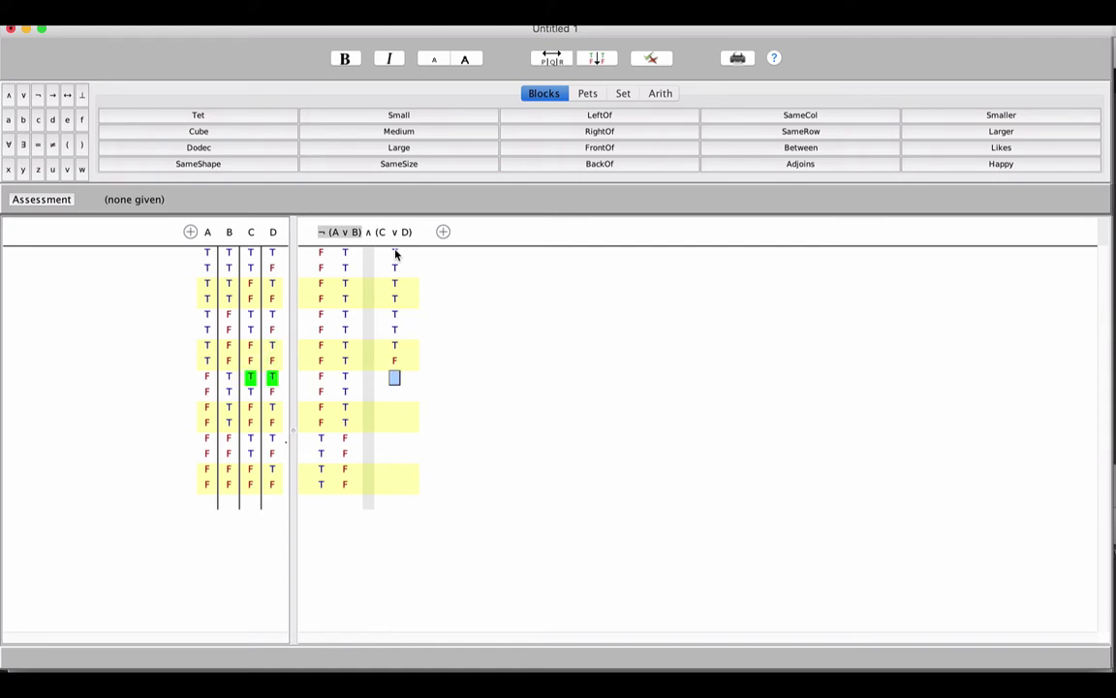
pyautogui.write('ttt')
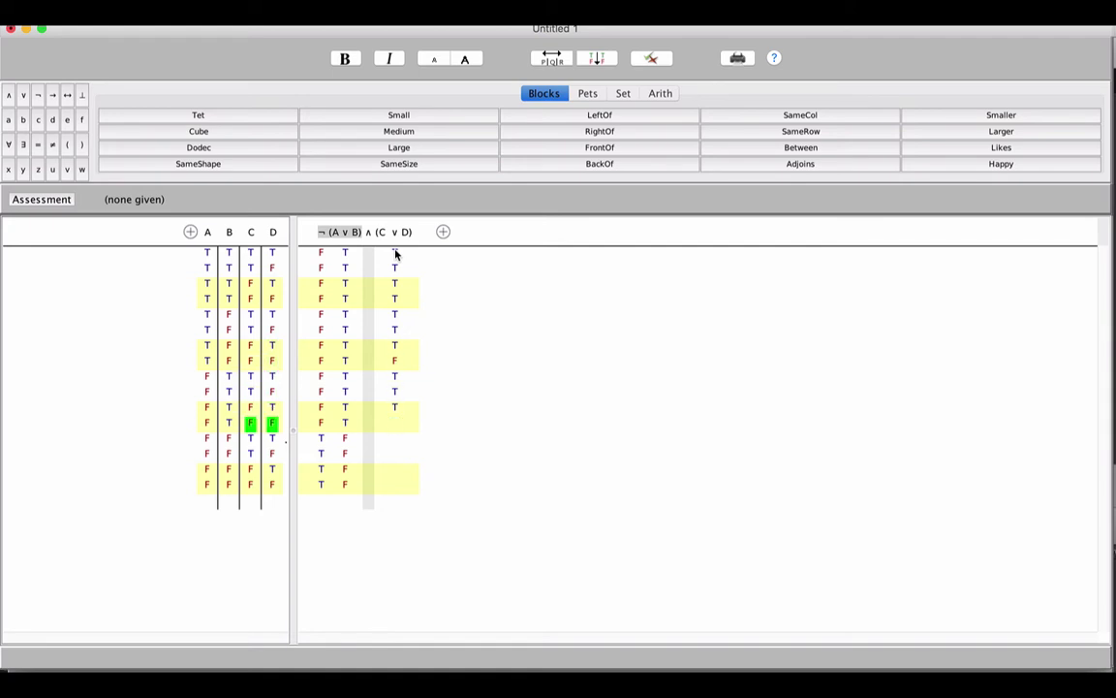
pyautogui.write('f')
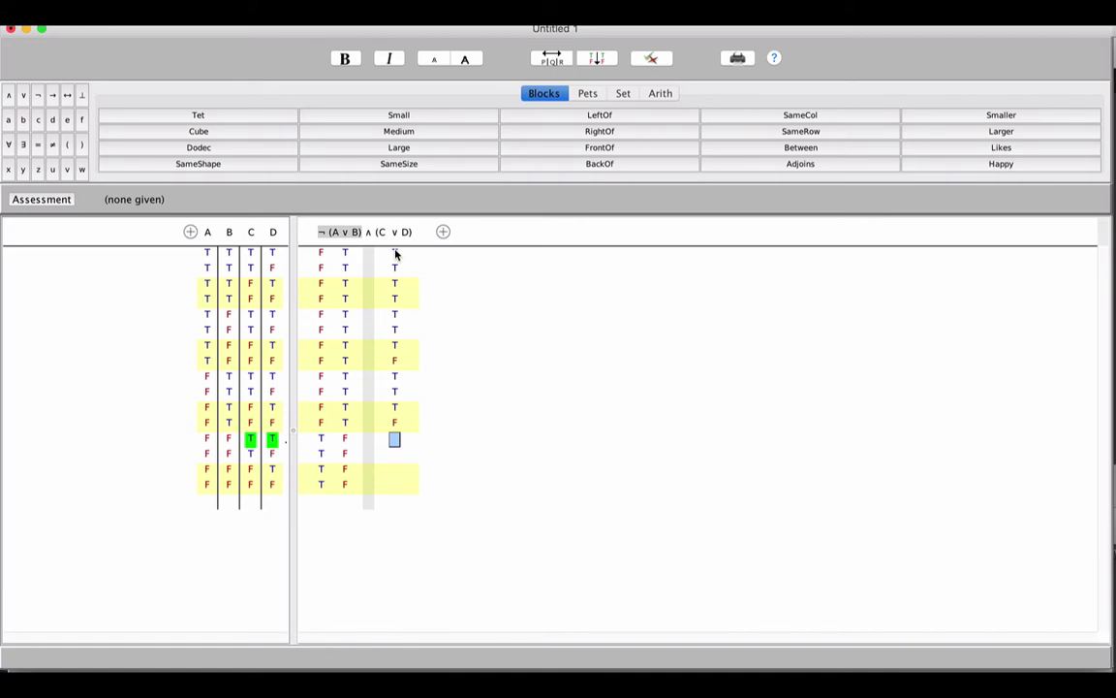
pyautogui.write('ttt')
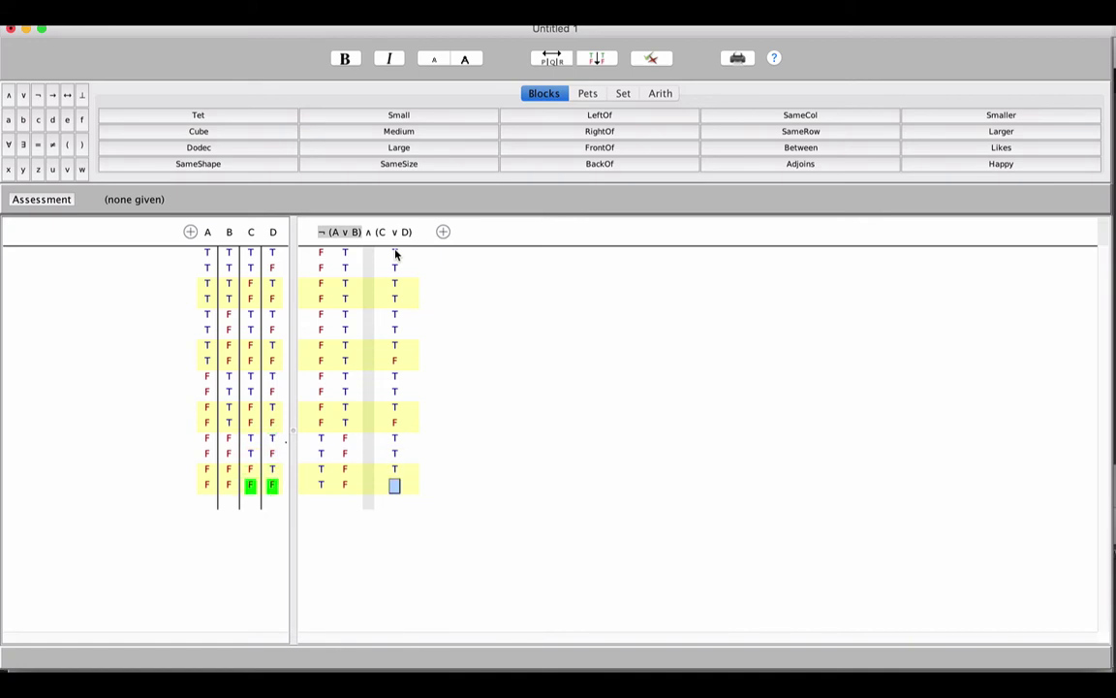
pyautogui.write('f')
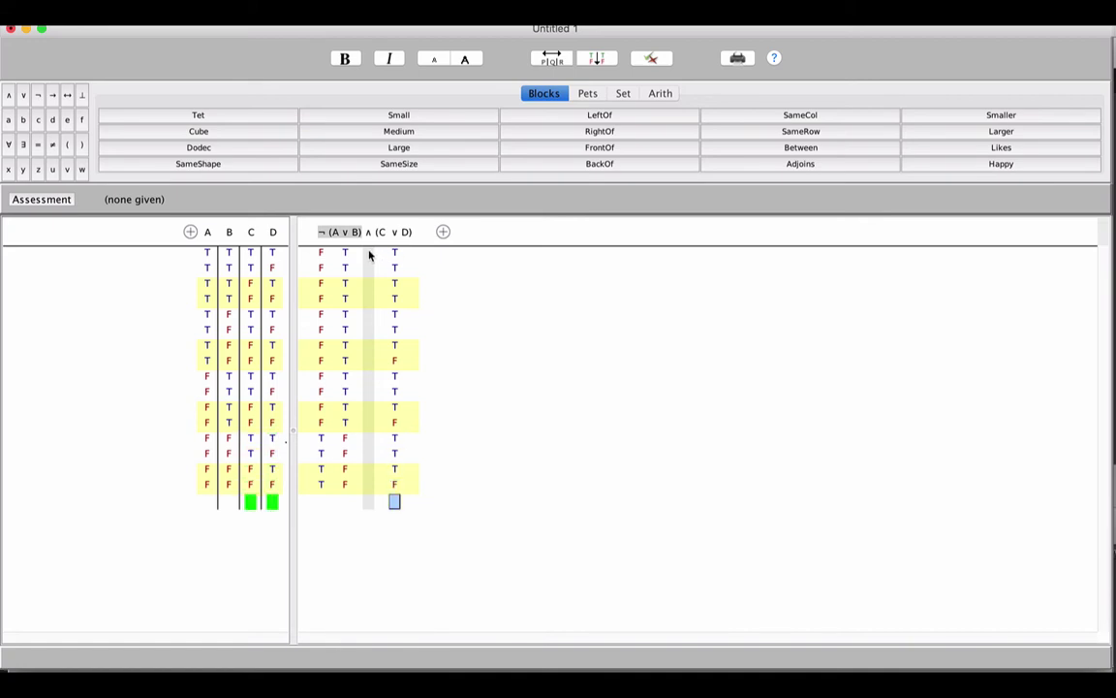
# Fill the main conjunction column with F in rows 1 to 12, T in rows 13 to 15 and F in row 16, and verify the table
pyautogui.click(370, 254)
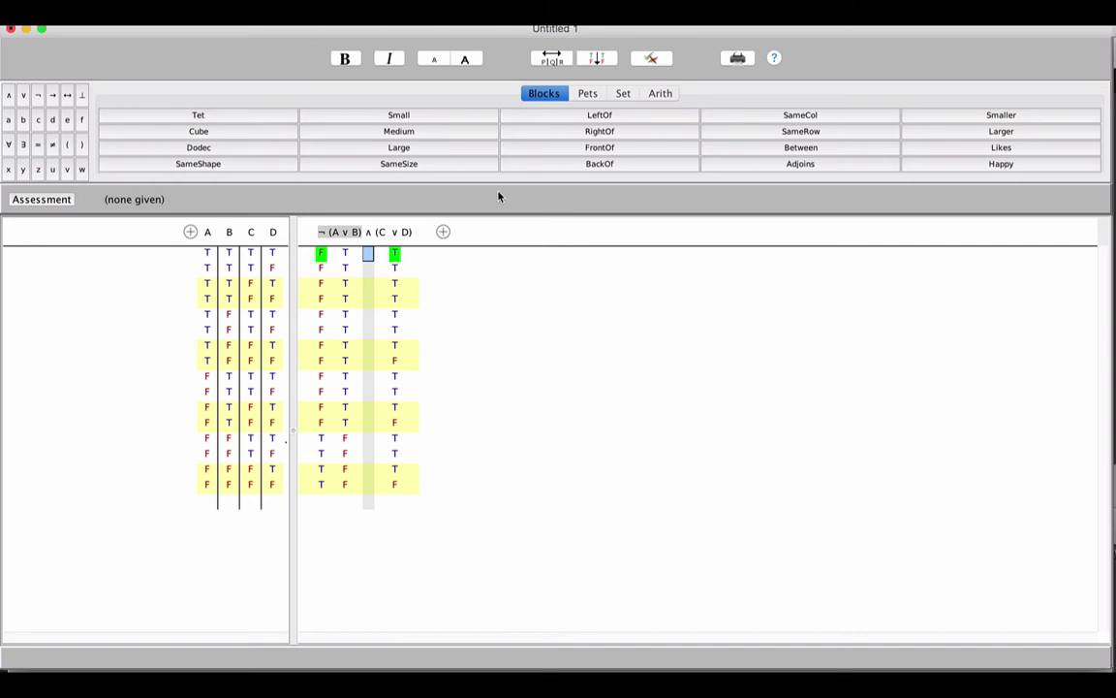
pyautogui.write('F')
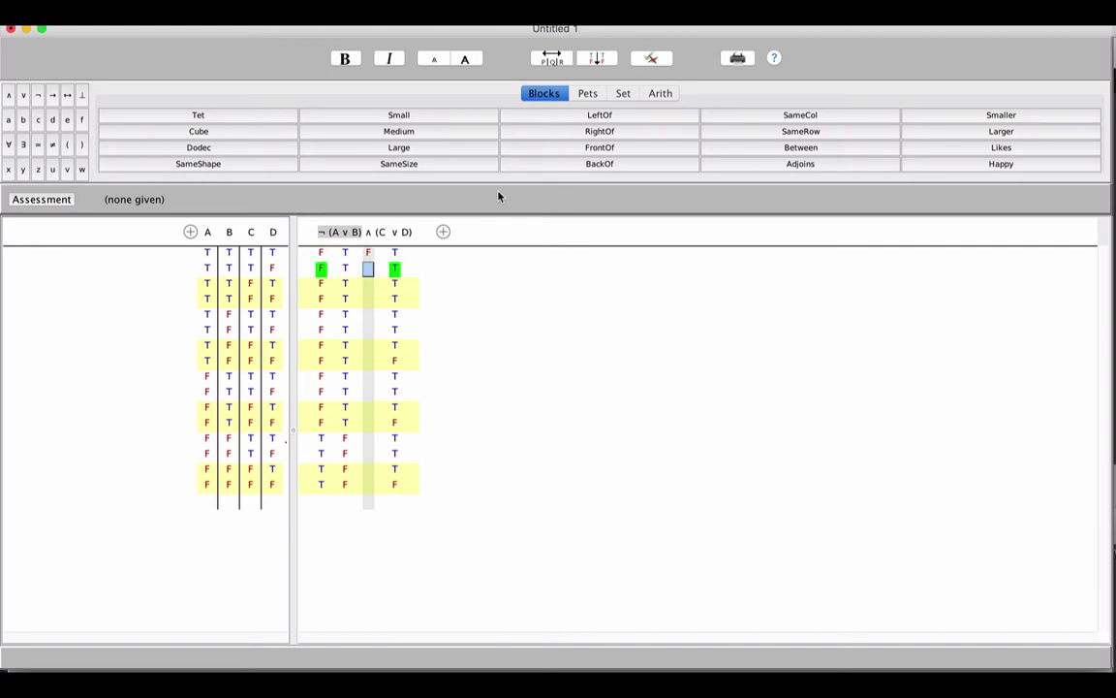
pyautogui.write('FFFFF')
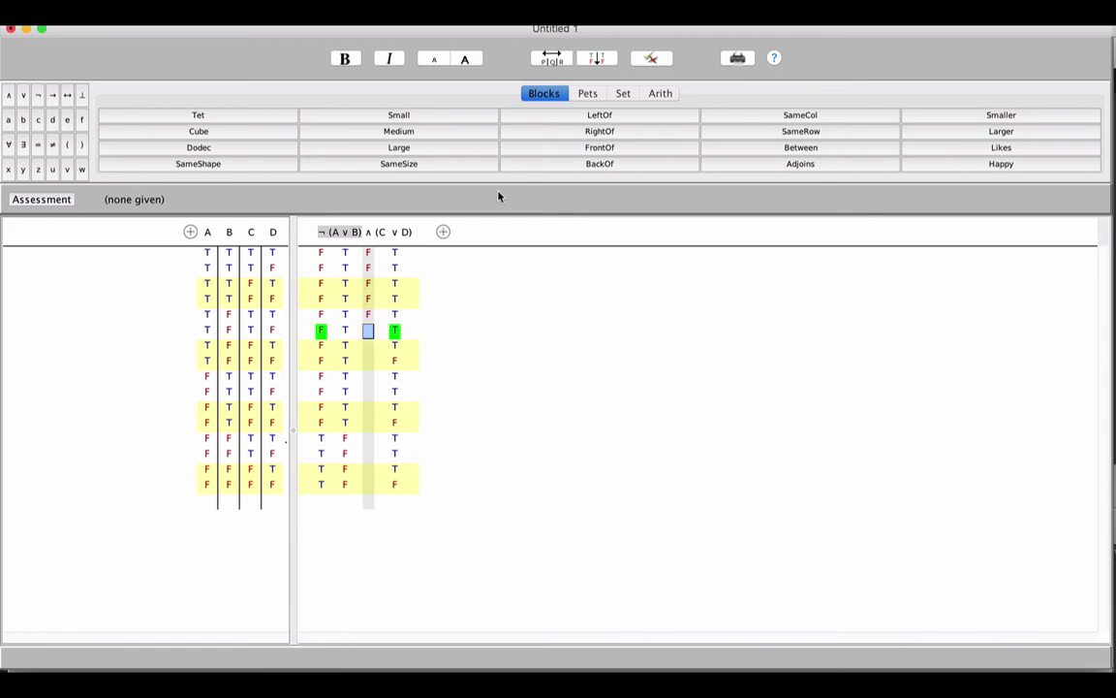
pyautogui.write('FFFFFFF')
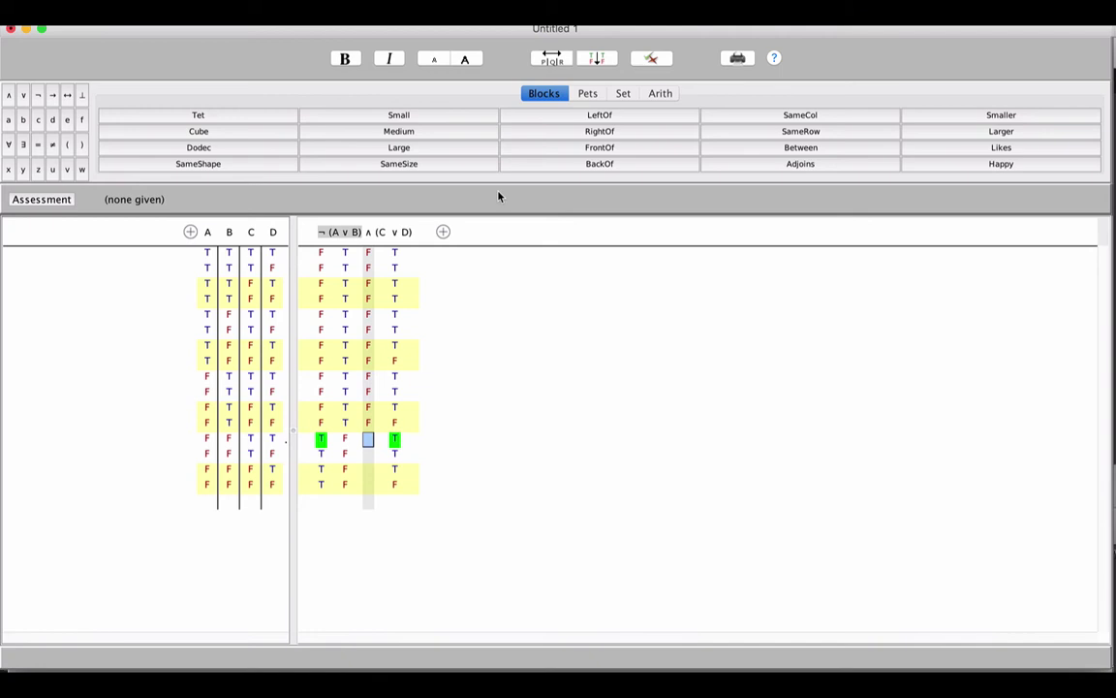
pyautogui.write('TTTFF')
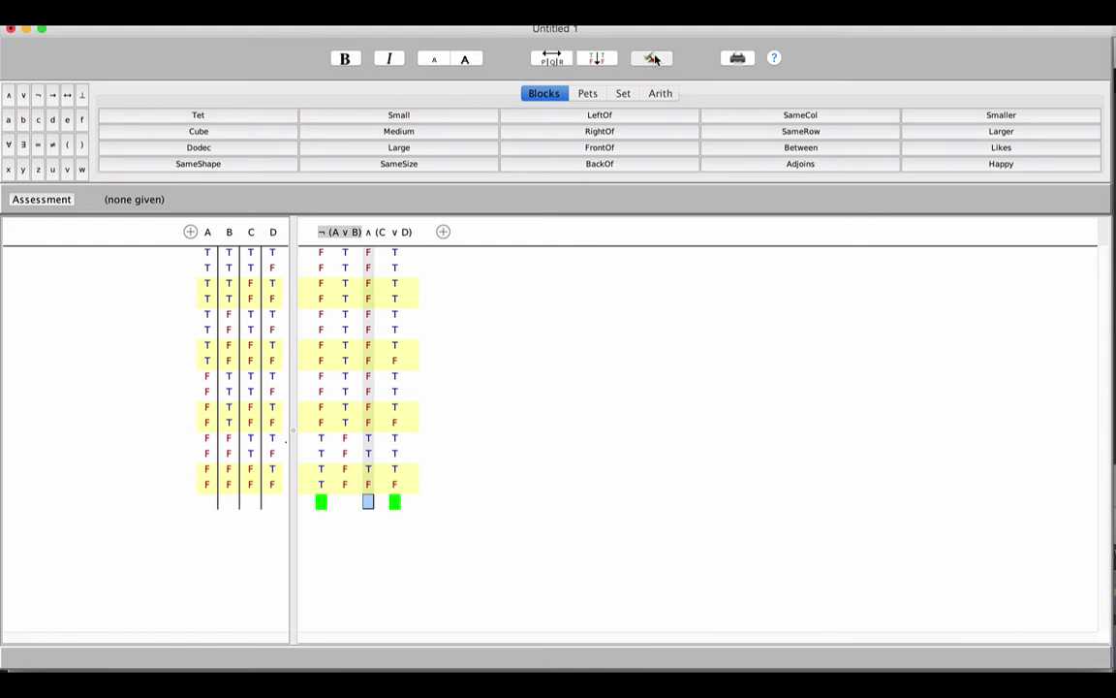
pyautogui.click(653, 59)
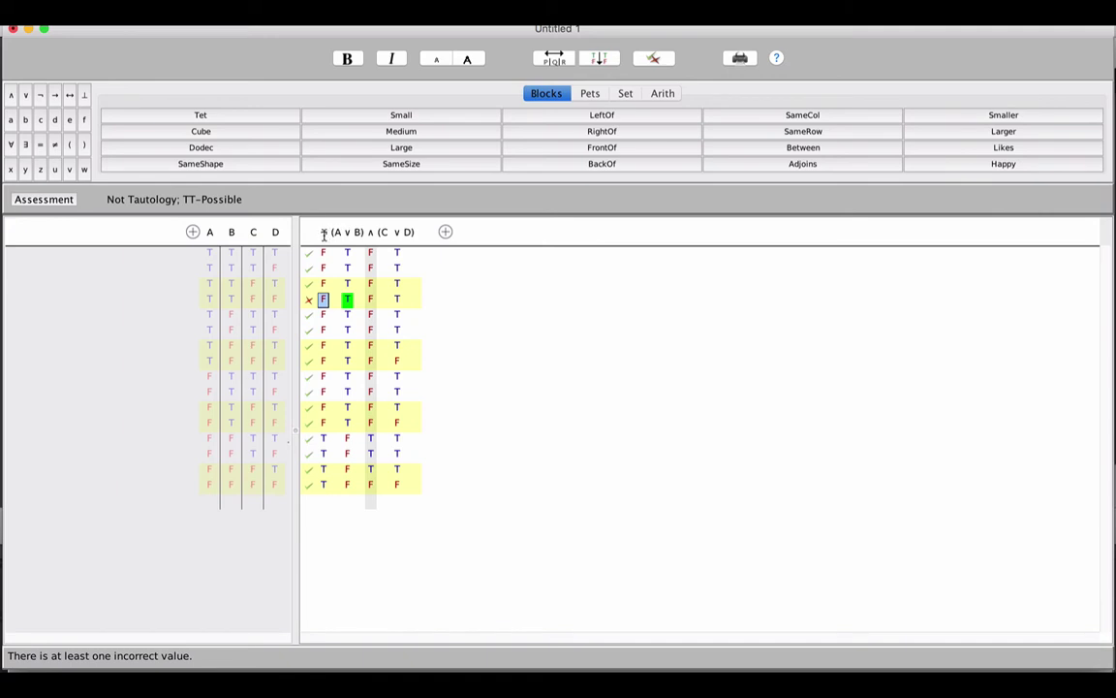
# Set the C ∨ D value in row 4 to F and verify the table again
pyautogui.click(398, 300)
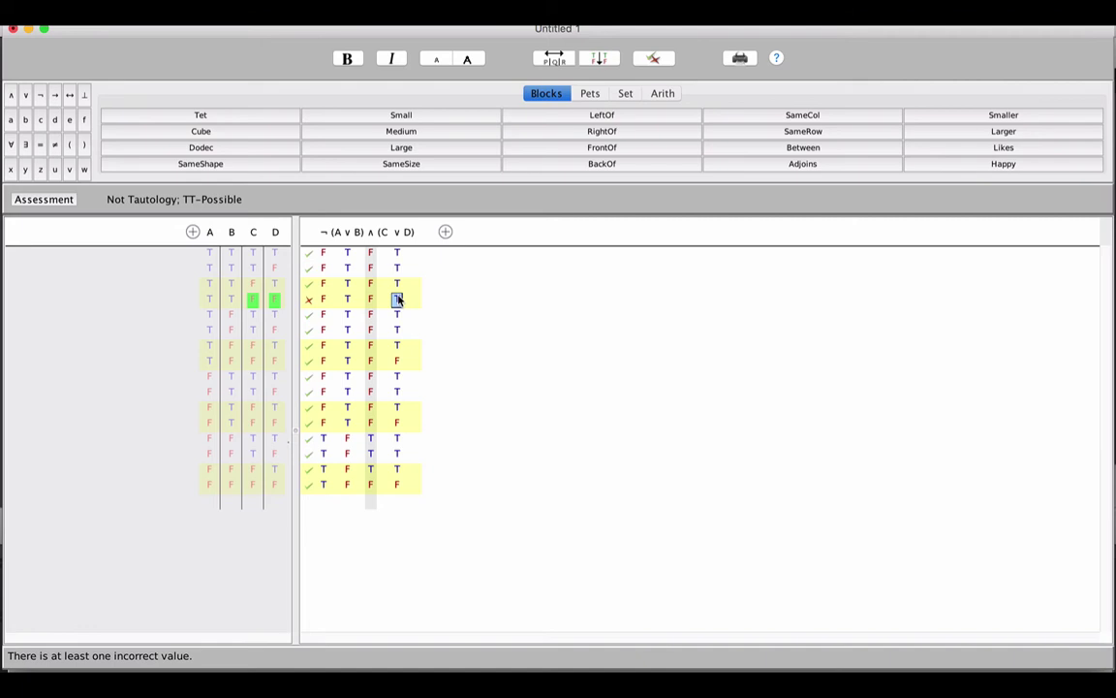
pyautogui.write('F')
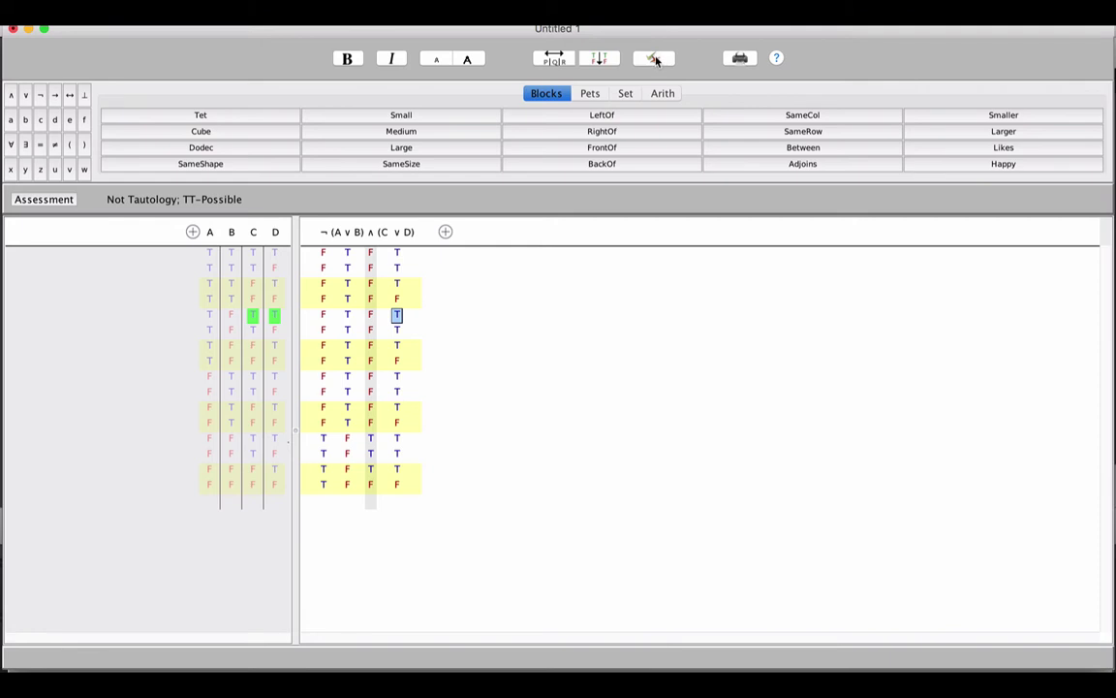
pyautogui.click(657, 60)
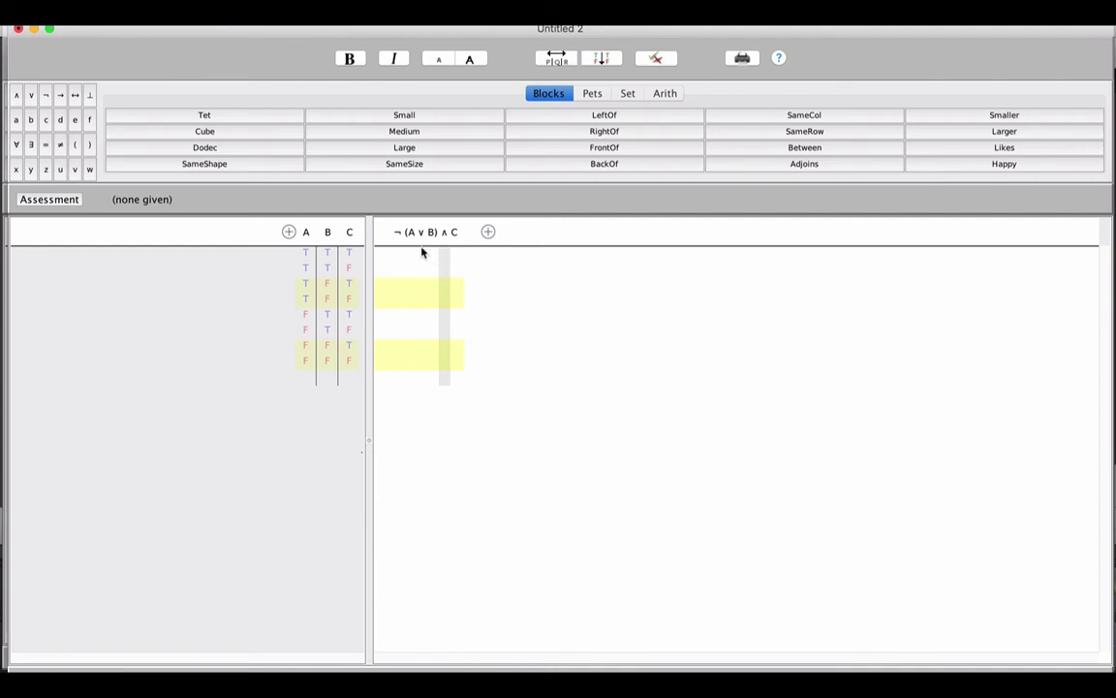
# In the table for ¬(A ∨ B) ∧ C, fill the A ∨ B column with T in rows 1 to 6 and F in rows 7 and 8
pyautogui.click(420, 253)
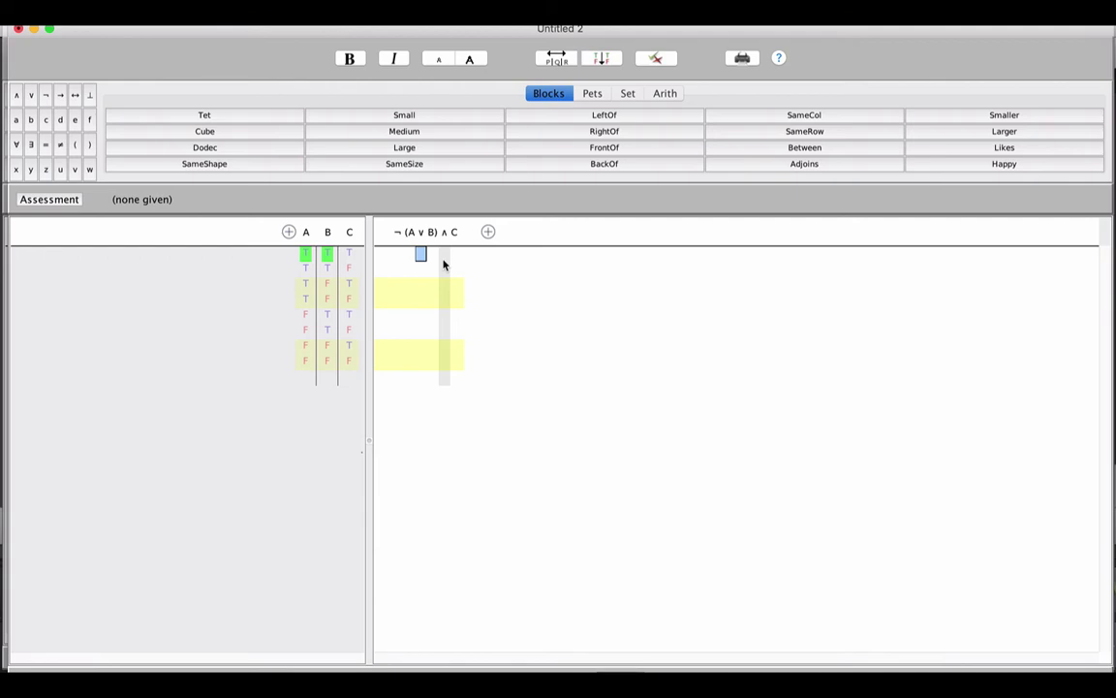
pyautogui.write('TT')
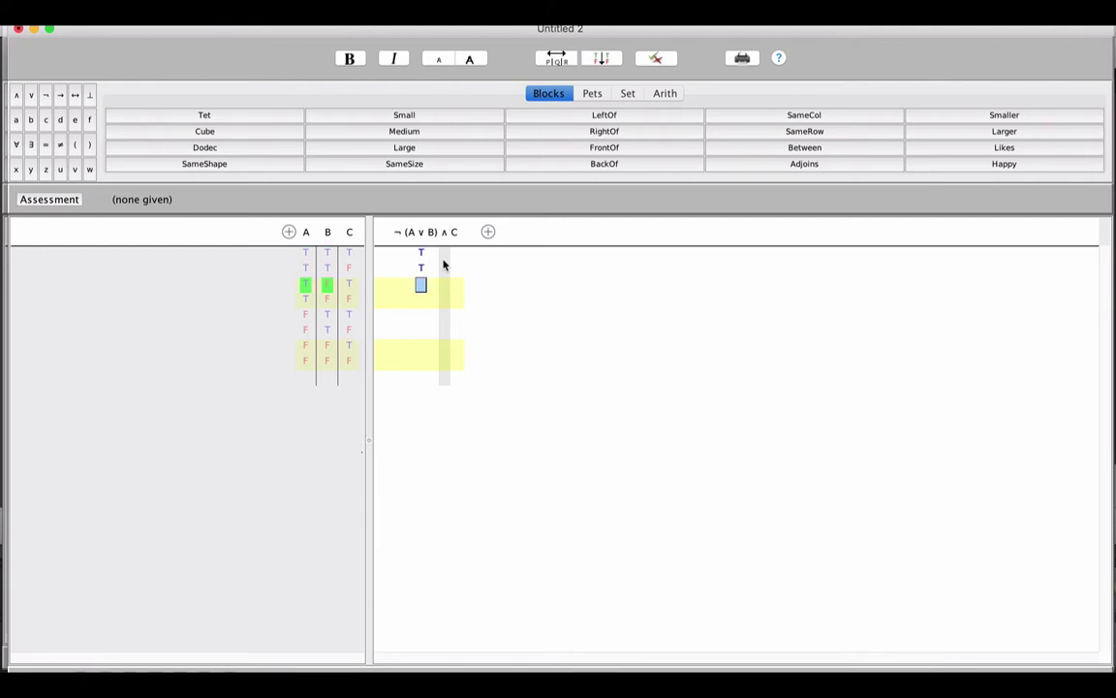
pyautogui.write('TTTT')
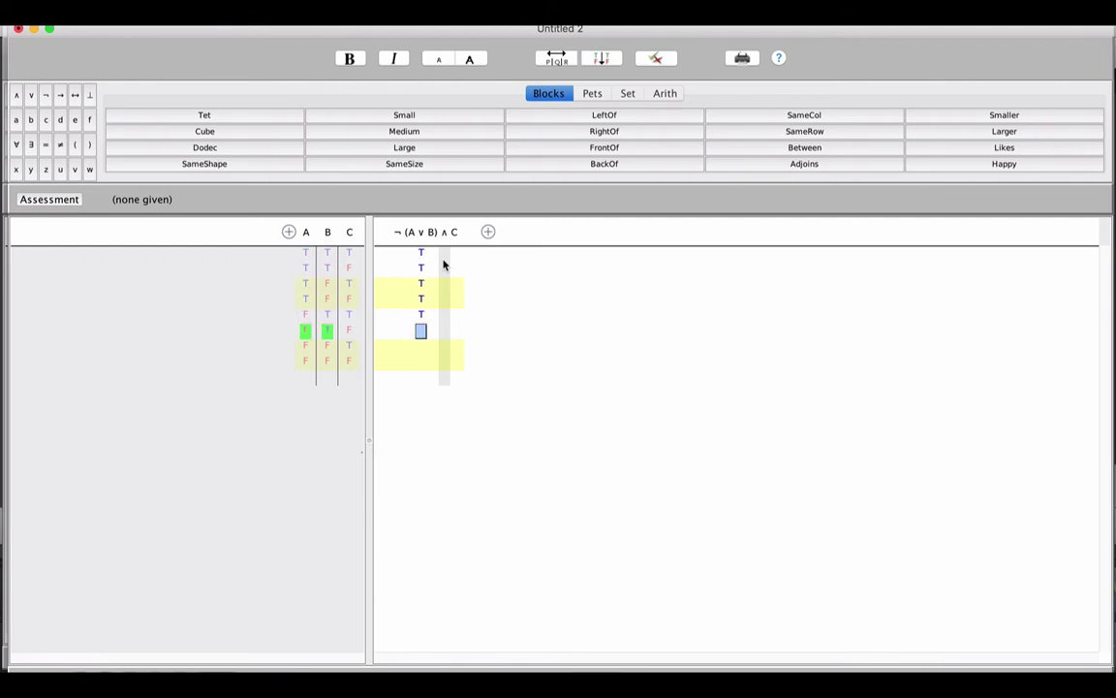
pyautogui.write('FF')
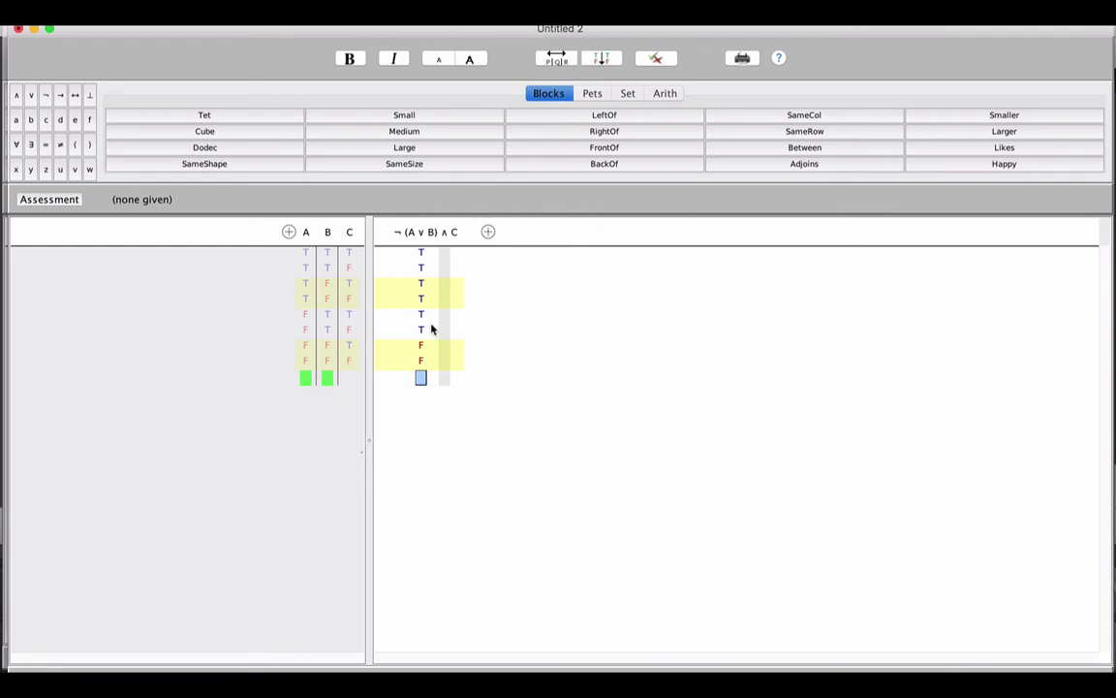
# Fill the negation column of ¬(A ∨ B) with F in rows 1 to 6 and T in rows 7 and 8
pyautogui.click(397, 255)
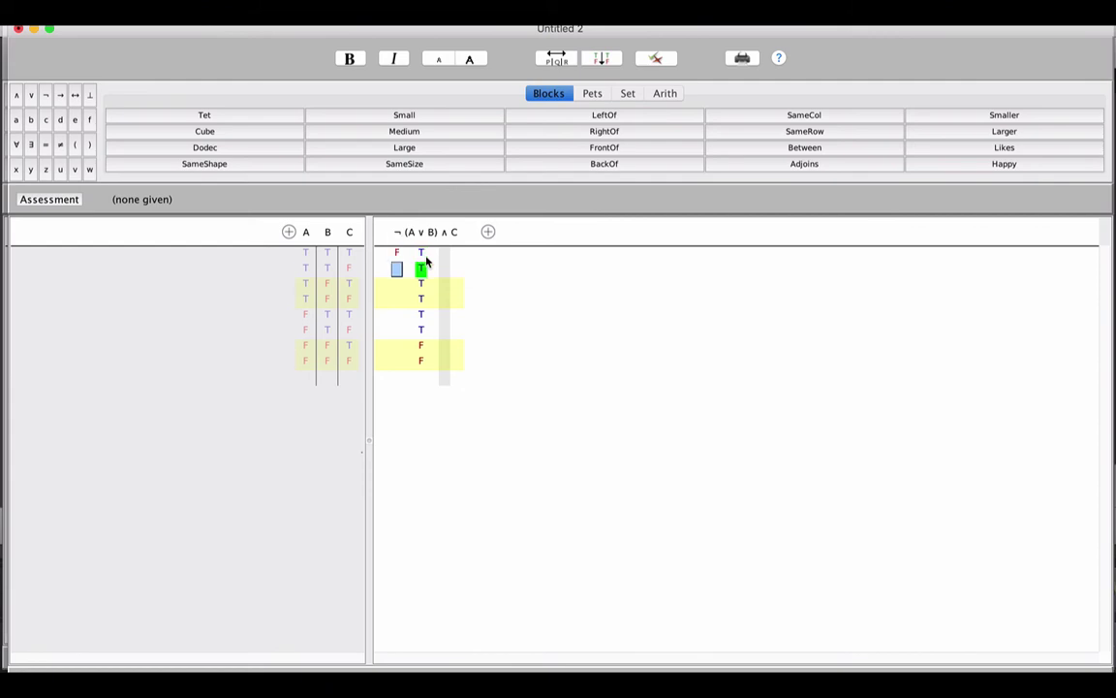
pyautogui.write('FFF')
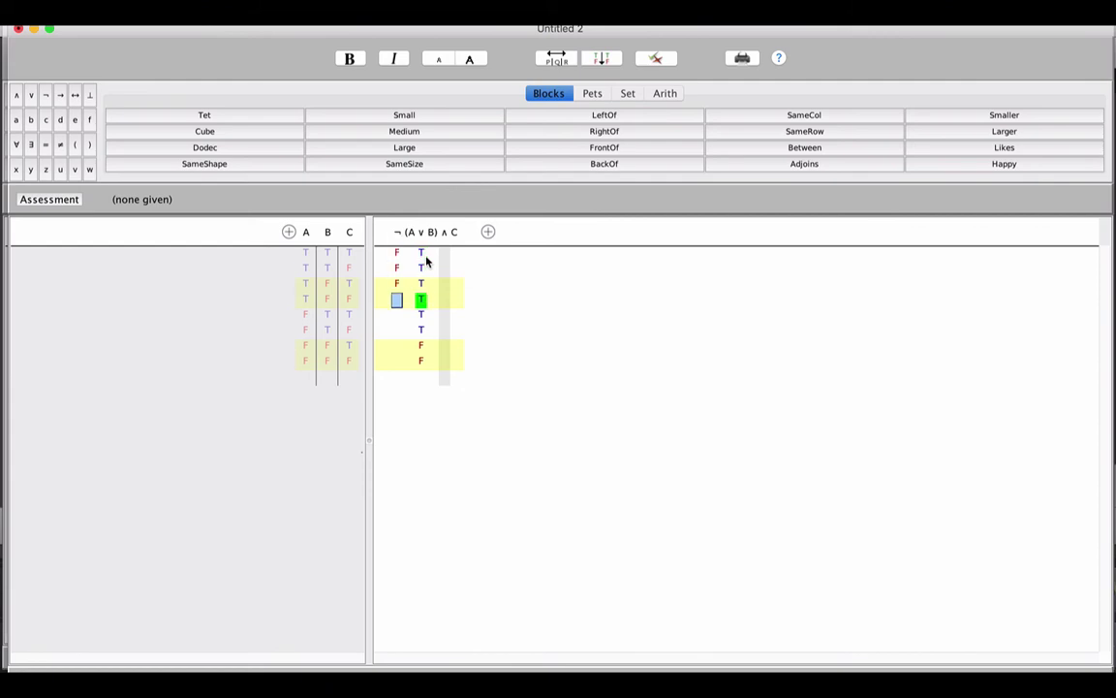
pyautogui.write('FFF')
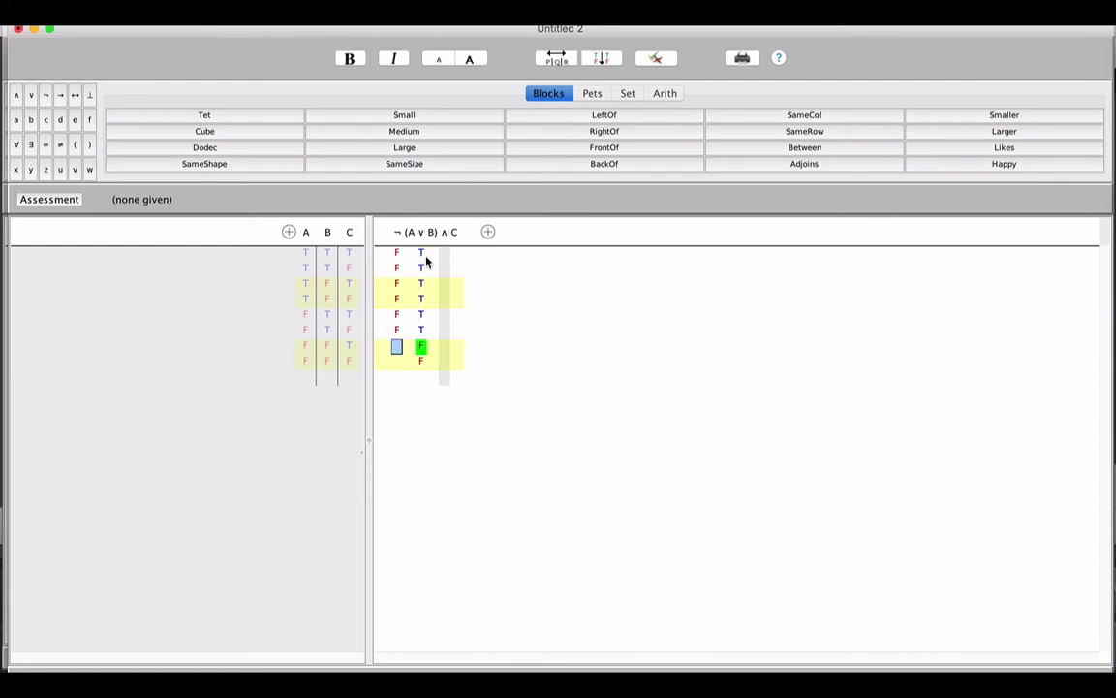
pyautogui.write('TT')
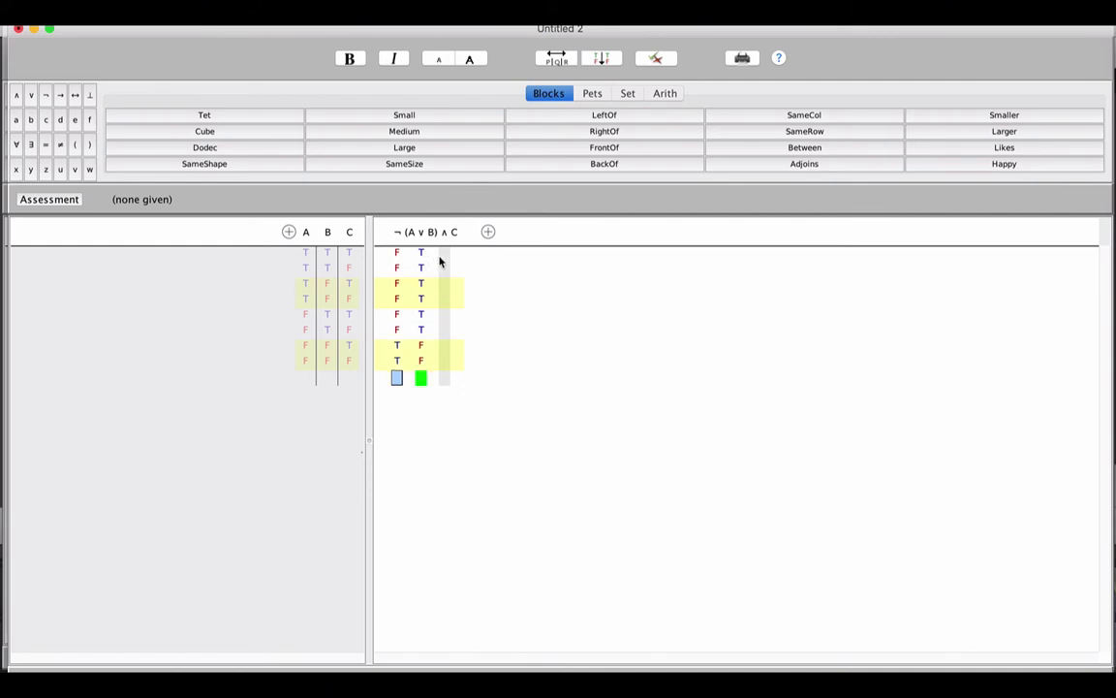
# Fill the main conjunction column of ¬(A ∨ B) ∧ C with T in row 7 and F in all other rows, and verify the table
pyautogui.click(445, 253)
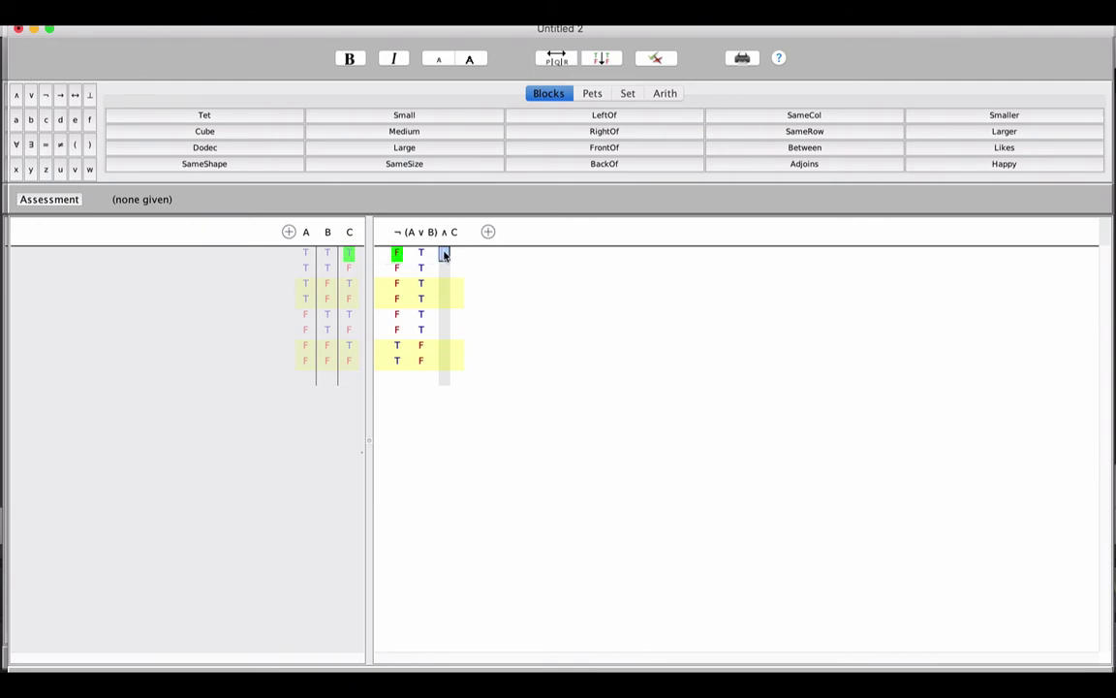
pyautogui.write('fffff')
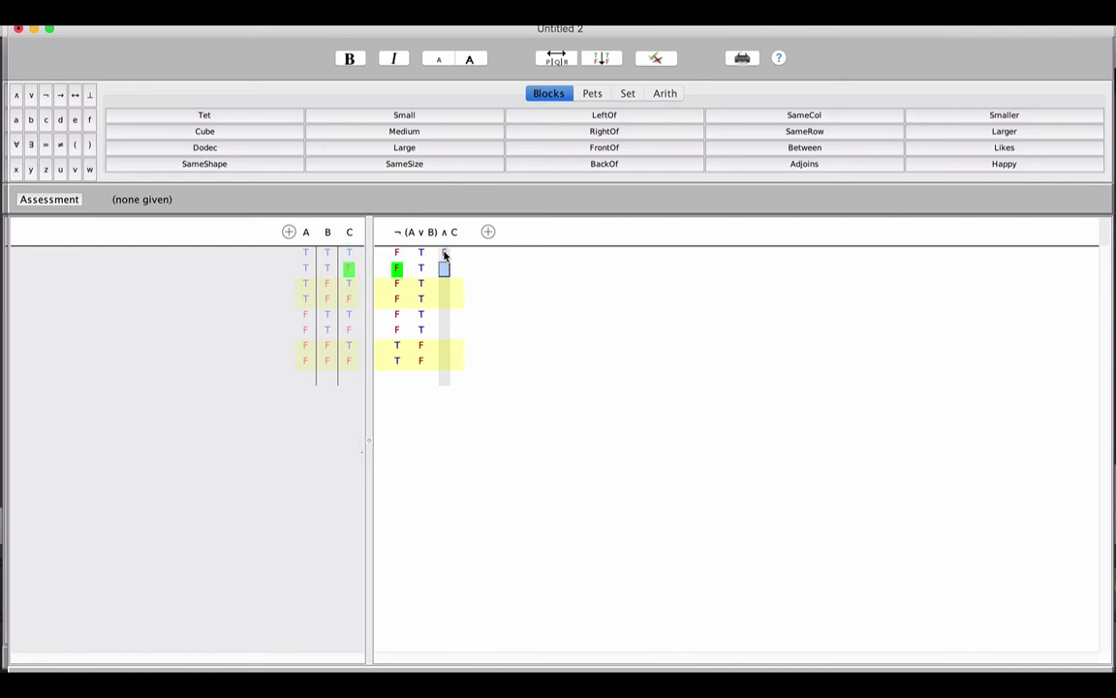
pyautogui.write('f')
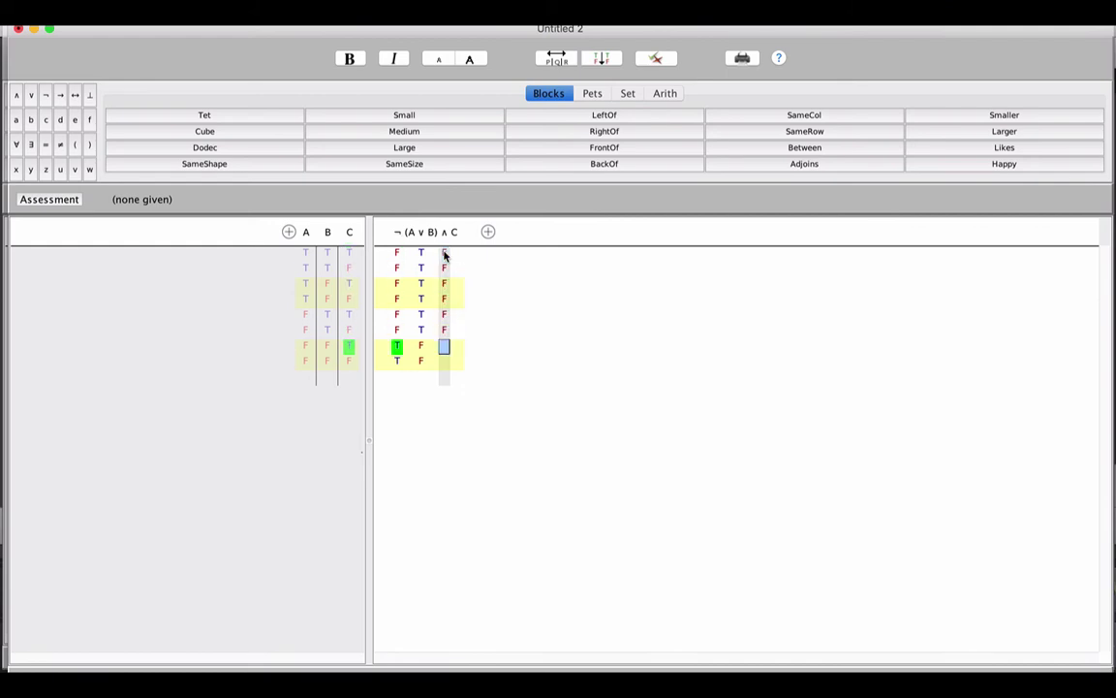
pyautogui.write('tf')
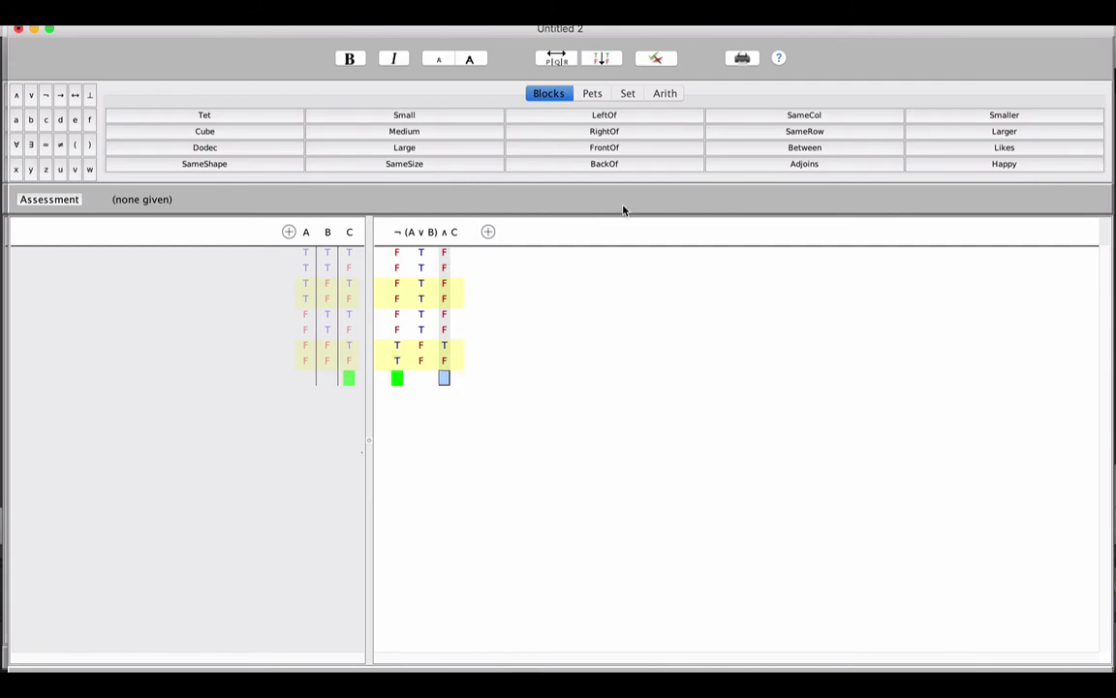
pyautogui.click(659, 59)
# Assess the sentence ¬(A ∨ B) ∧ C as TT-possible and verify the assessment
pyautogui.click(48, 200)
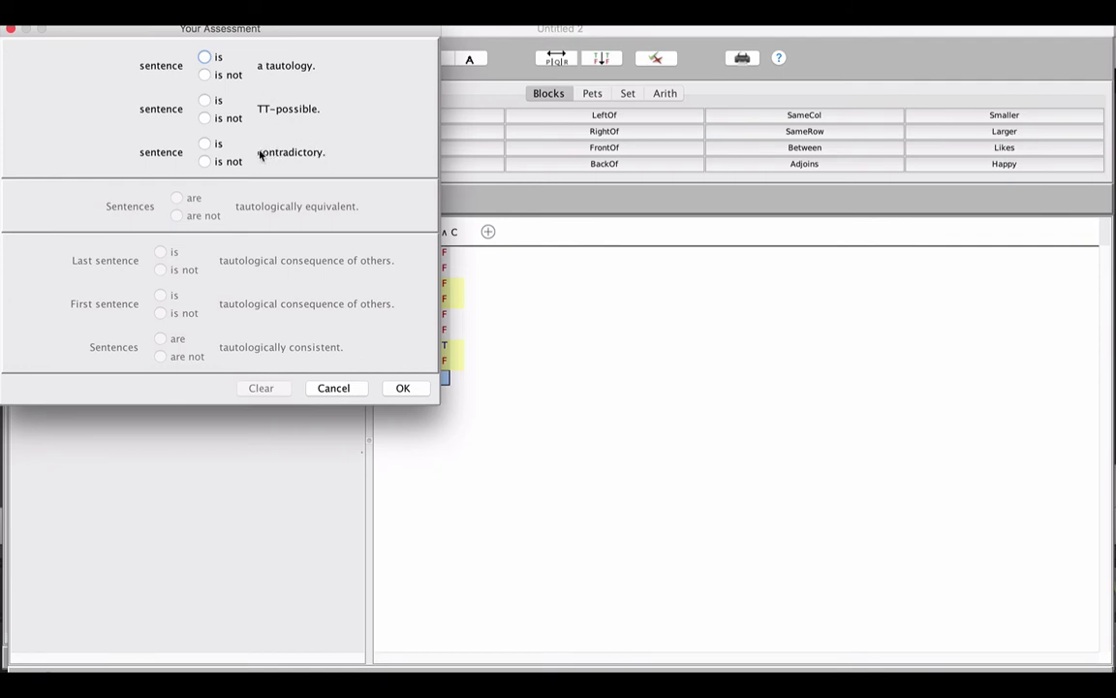
pyautogui.click(205, 101)
pyautogui.click(408, 388)
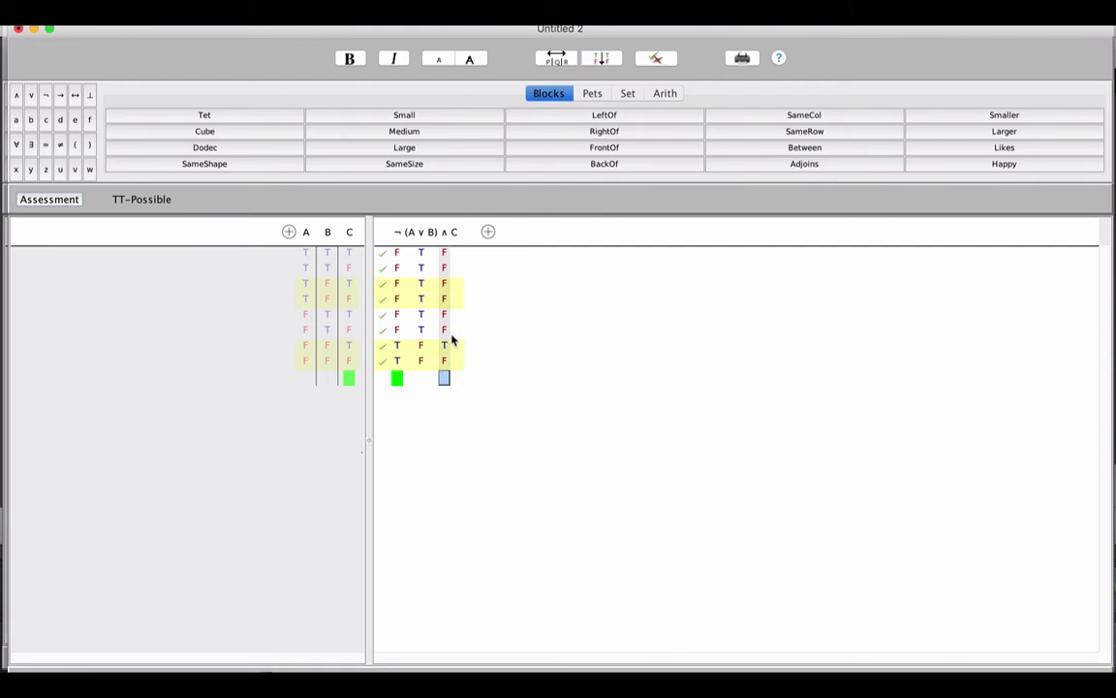
pyautogui.click(659, 59)
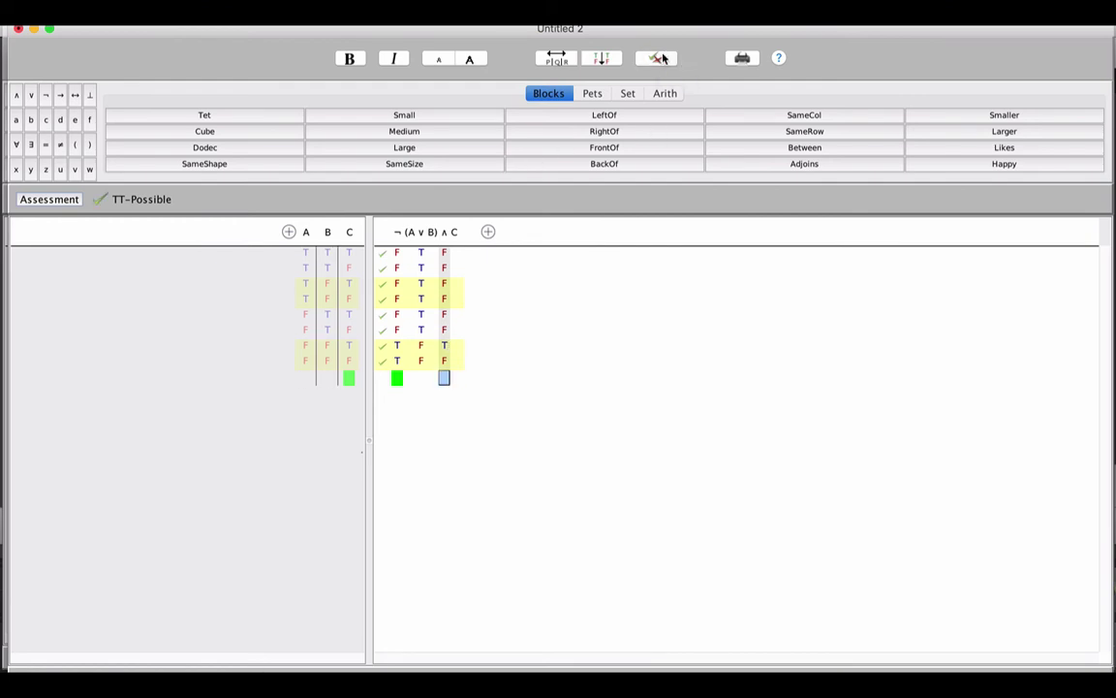